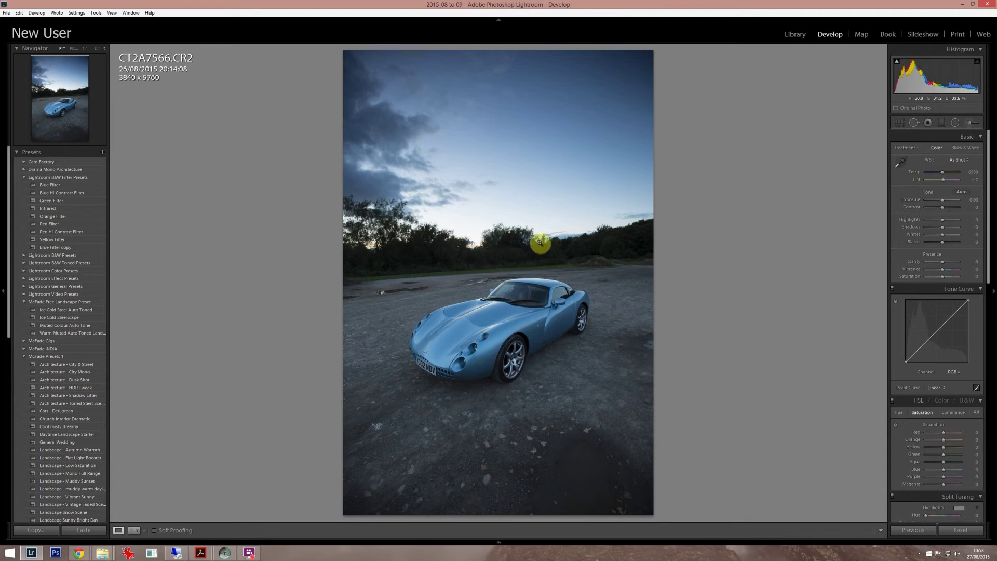
- Hide the module picker and inspect the gravel, front wheel and bonnet of the car at 1:1 zoom
left_click(498, 20)
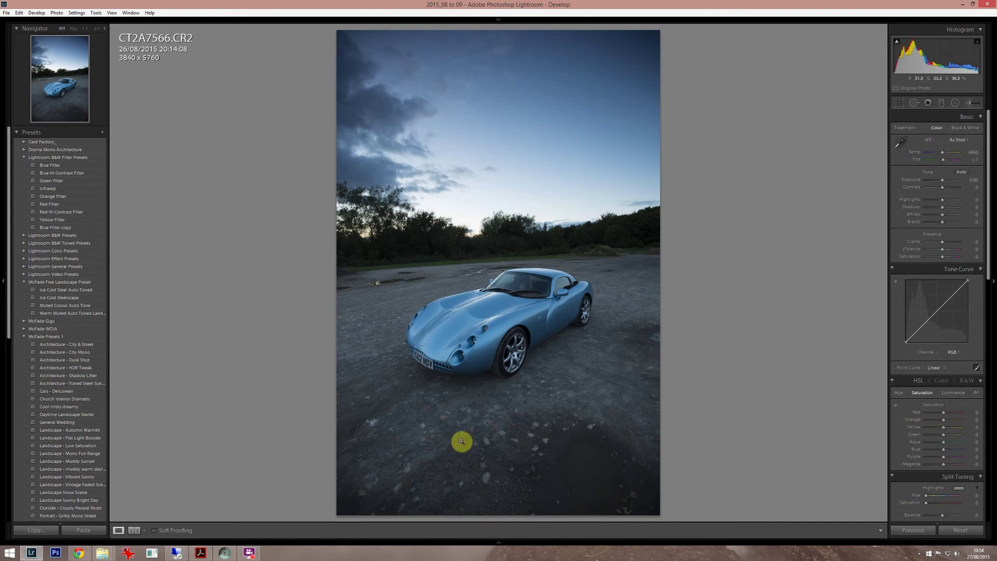
left_click(499, 443)
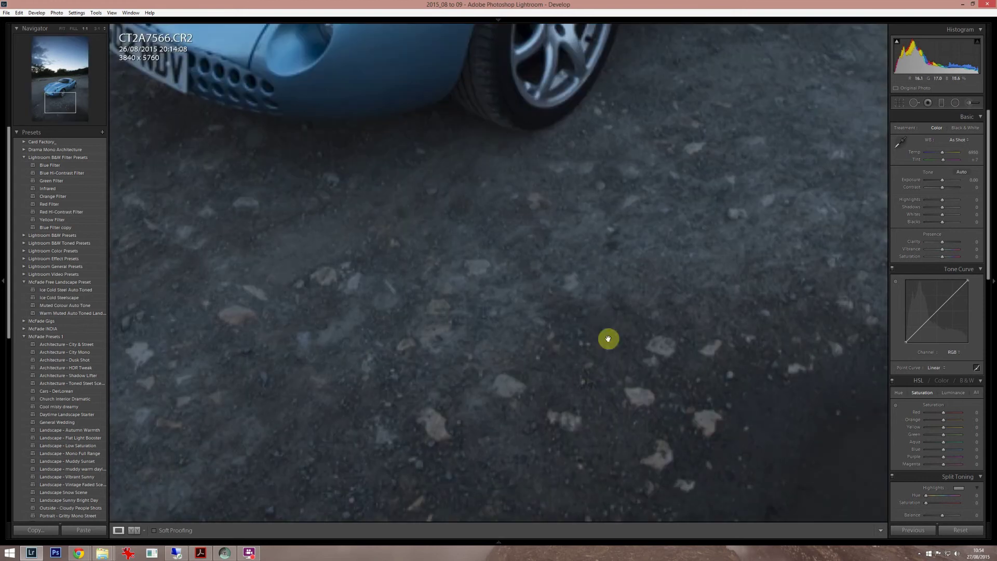
left_click_drag(587, 305, 540, 309)
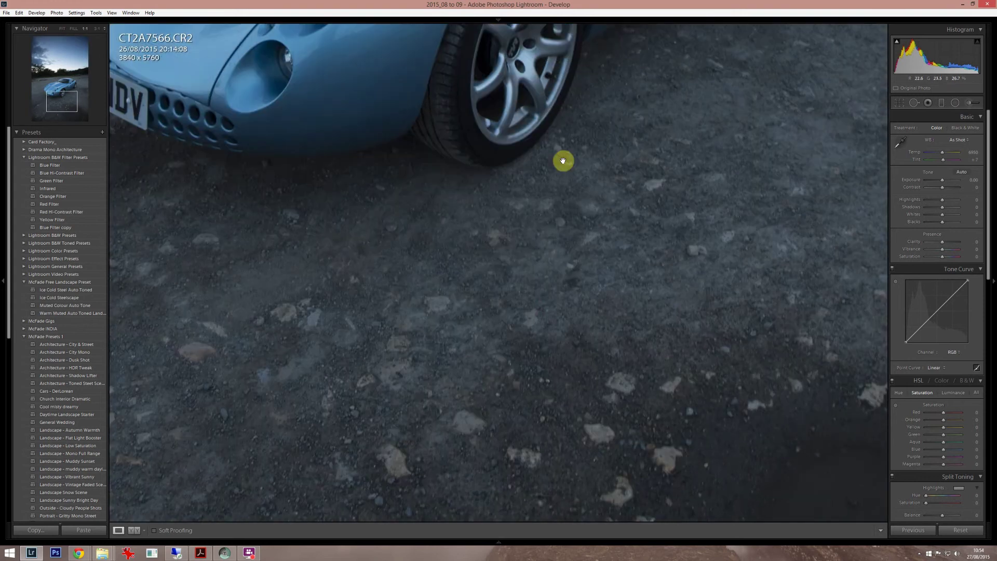
left_click_drag(563, 161, 596, 187)
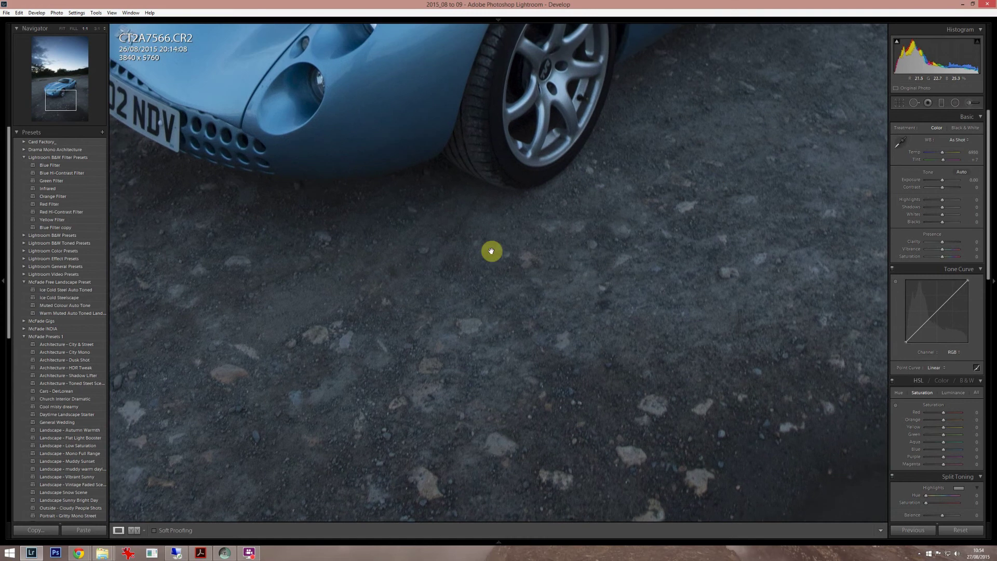
left_click_drag(474, 161, 757, 372)
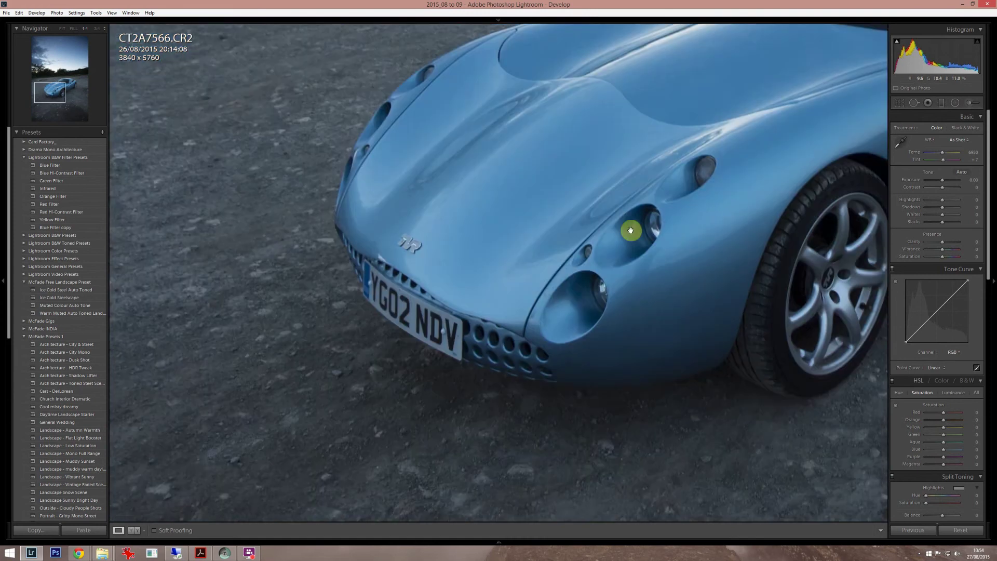
left_click_drag(556, 243, 440, 282)
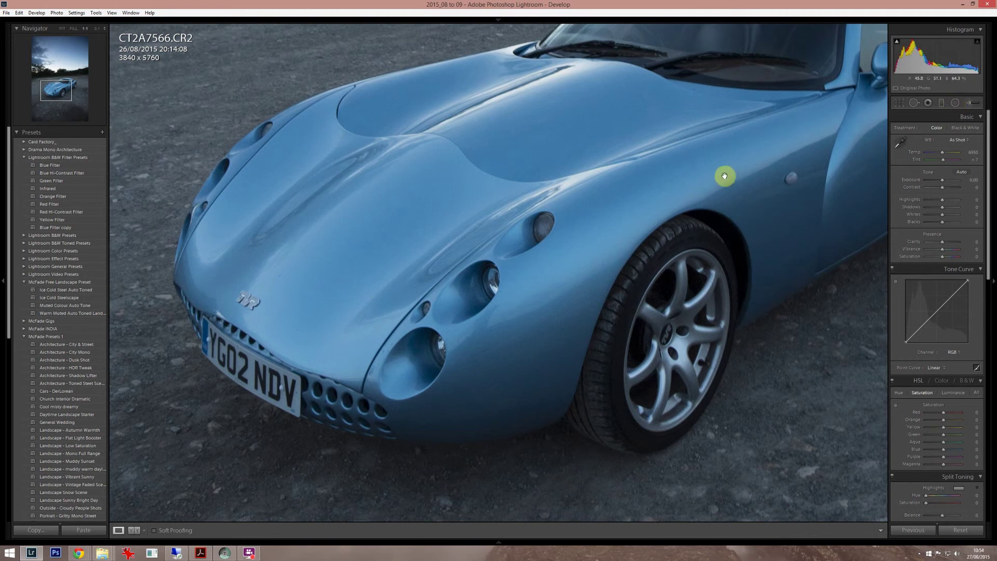
left_click(655, 180)
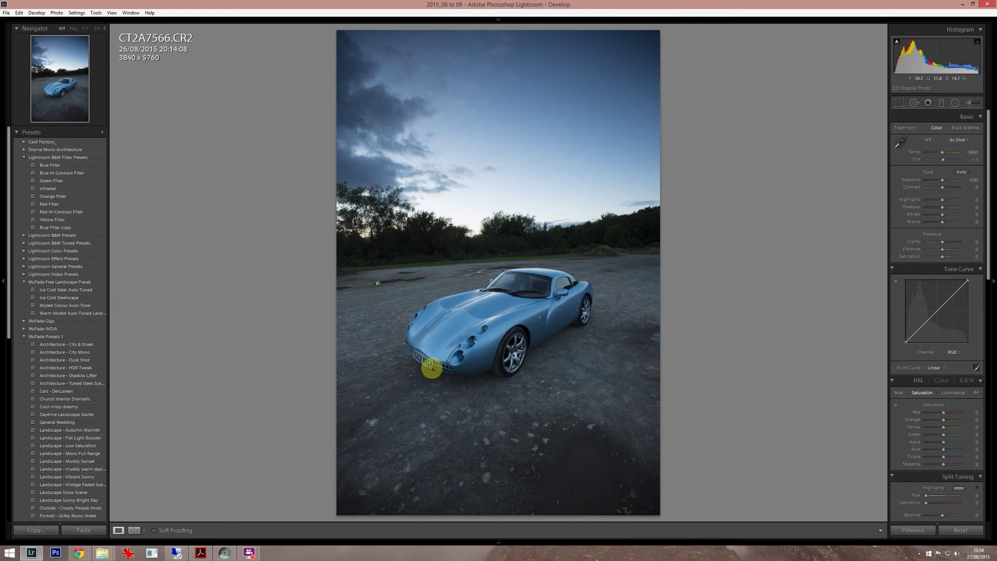
- Set a custom white balance by sampling the car's number plate as the neutral target
left_click_drag(432, 371, 596, 190)
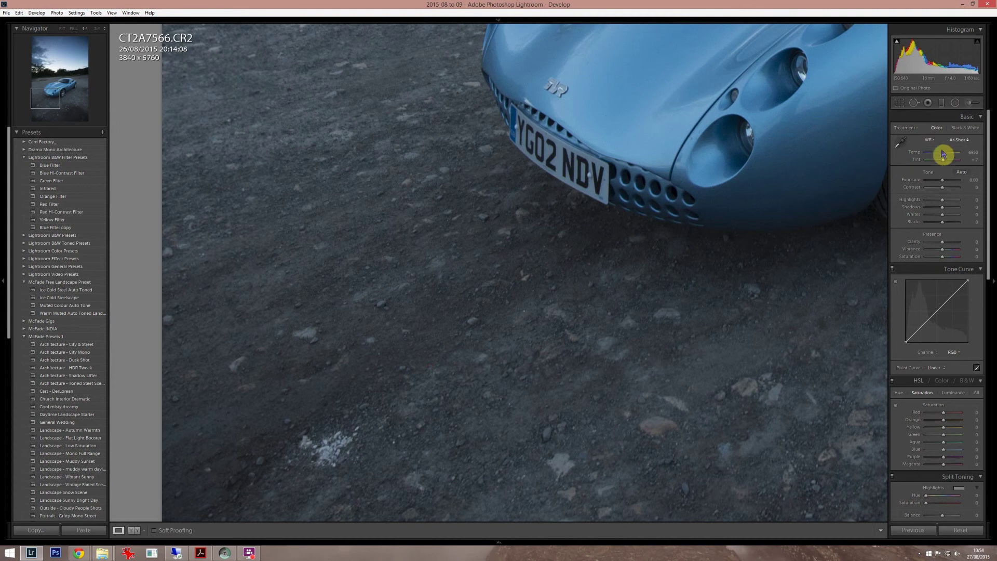
left_click(901, 142)
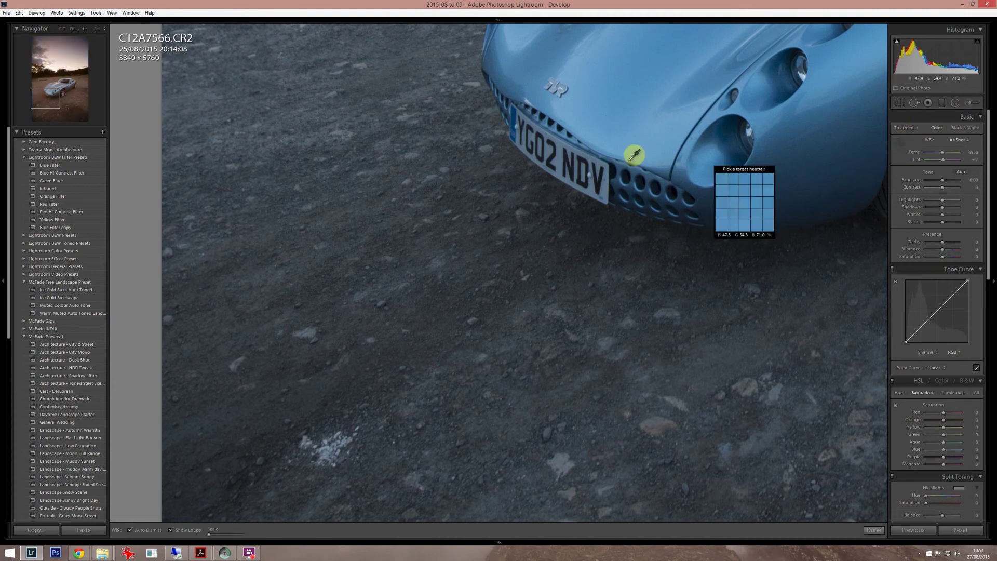
left_click(556, 163)
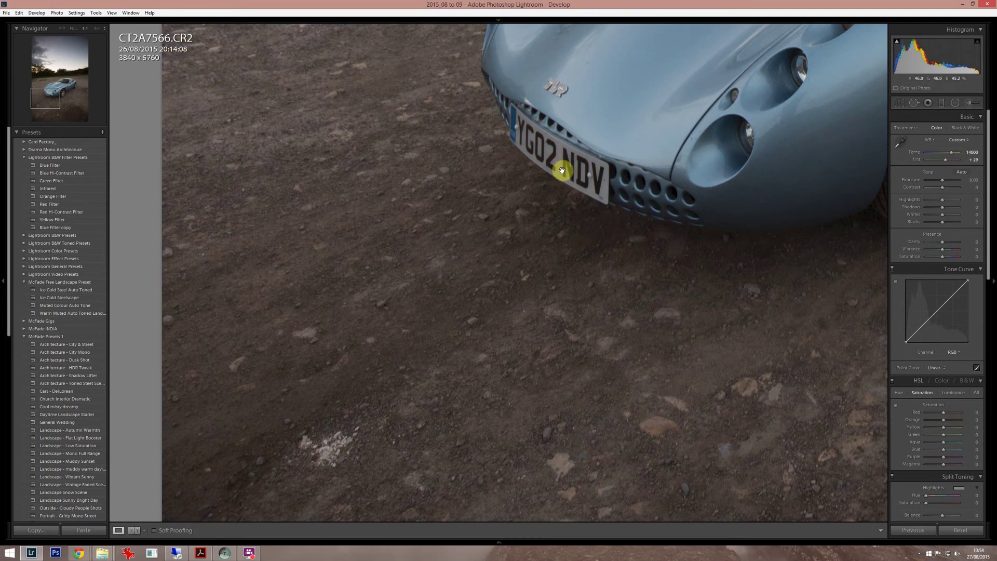
left_click(570, 179)
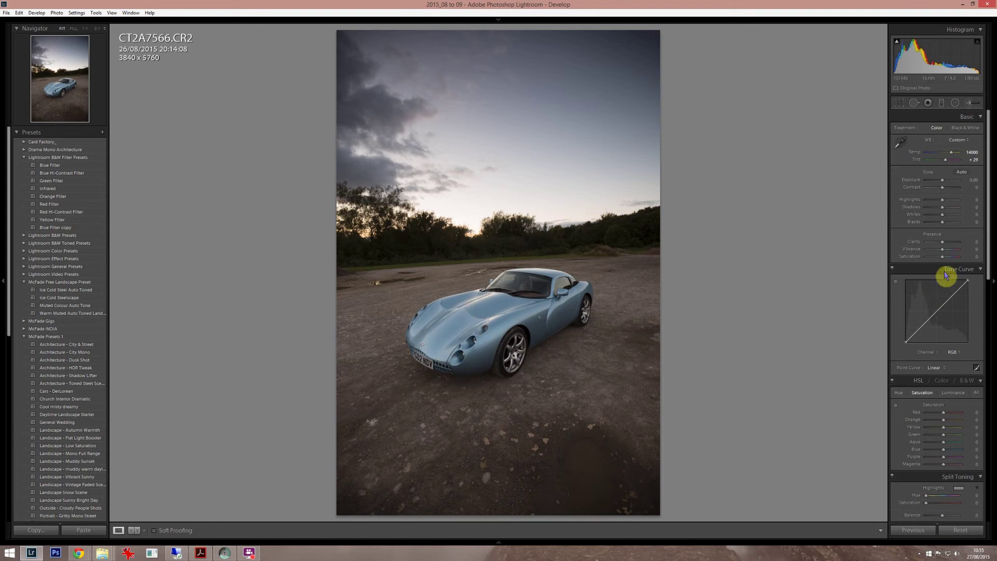
- Compare the photo with and without lens profile corrections, leaving them enabled, and turn on Remove Chromatic Aberration
scroll(945, 275, "down", 10)
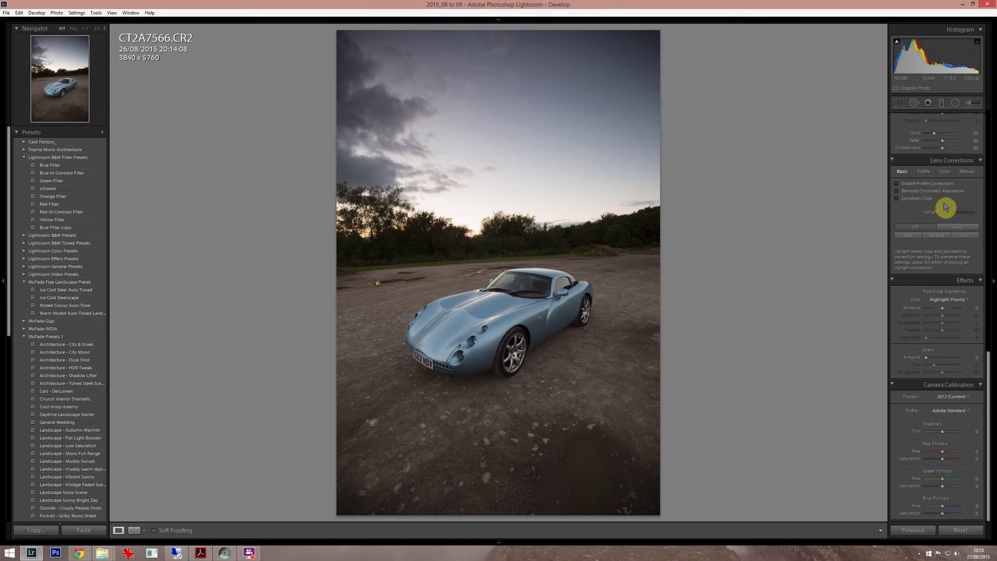
left_click(896, 184)
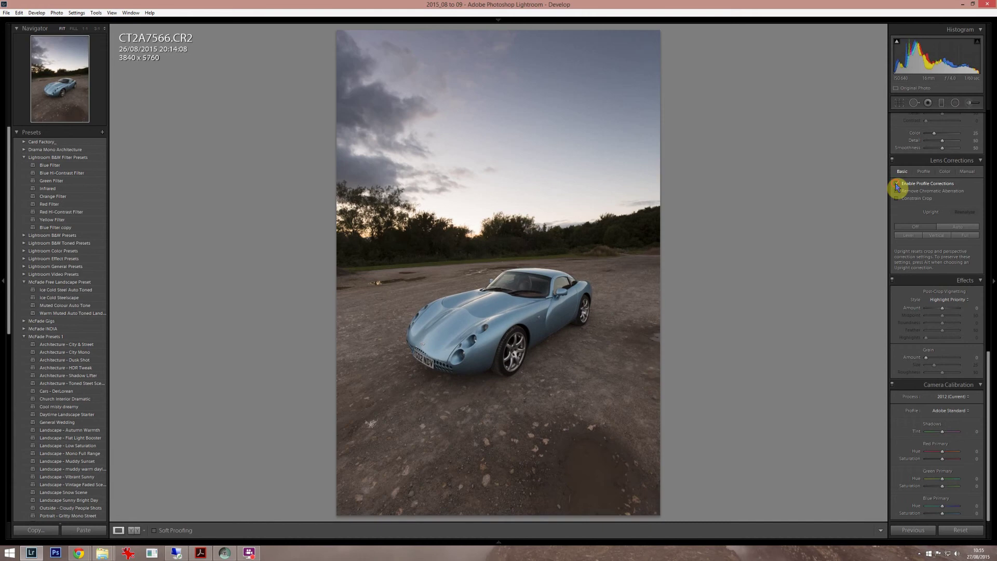
left_click(896, 184)
left_click(896, 184)
left_click(896, 184)
left_click(896, 183)
left_click(896, 184)
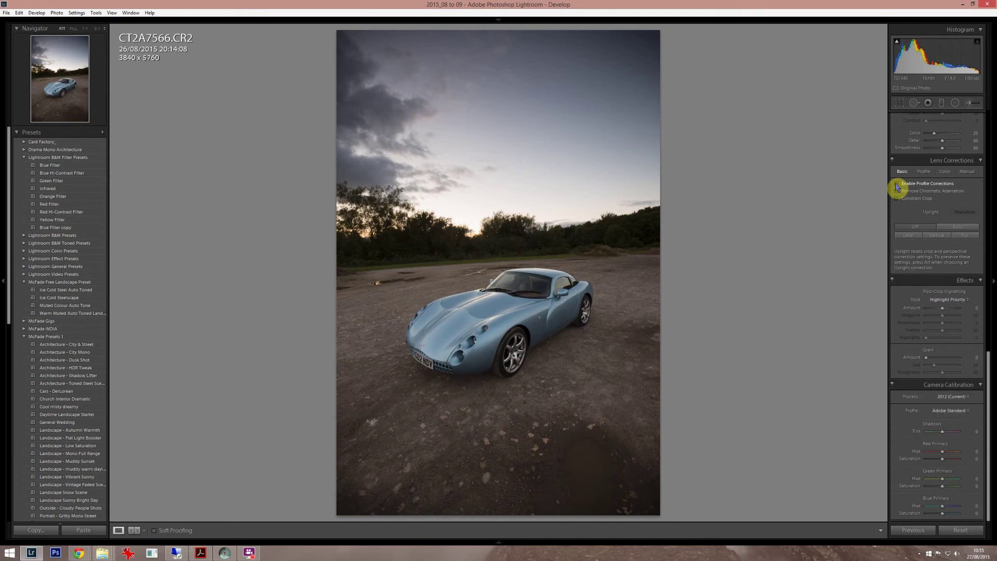
left_click(896, 184)
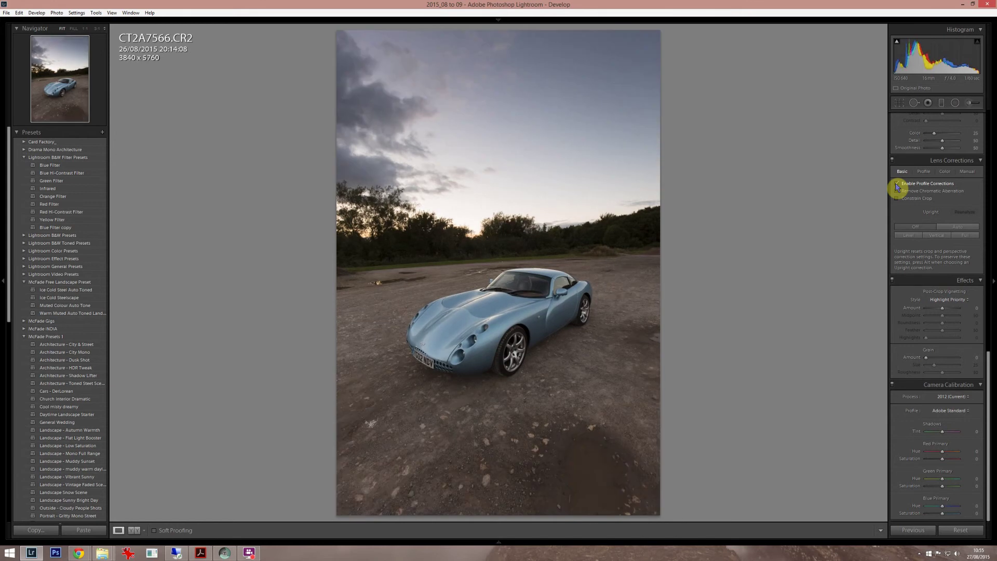
left_click(896, 183)
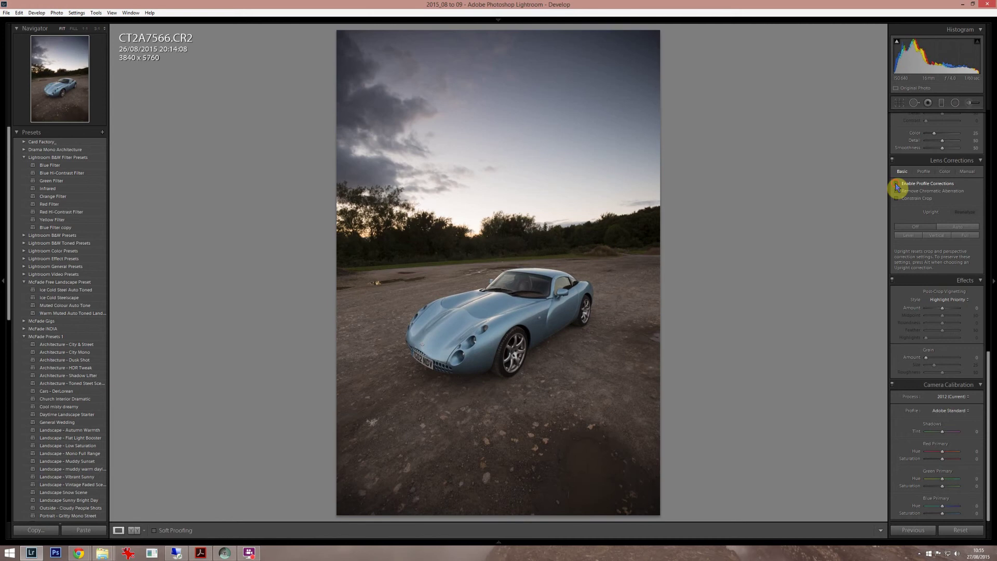
left_click(896, 183)
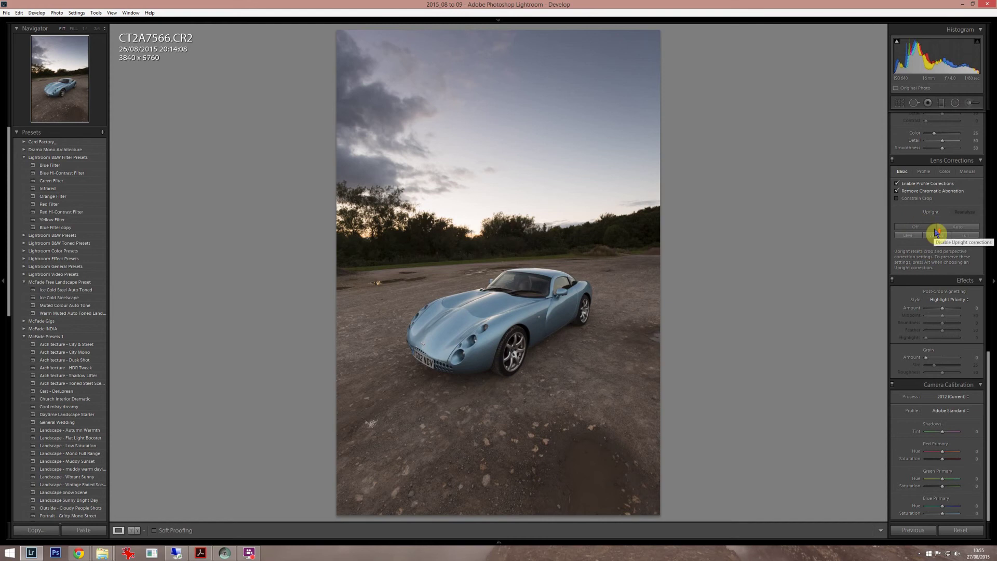
- Set Clarity to +38, Vibrance to +33 and Saturation to +10
scroll(936, 233, "up", 10)
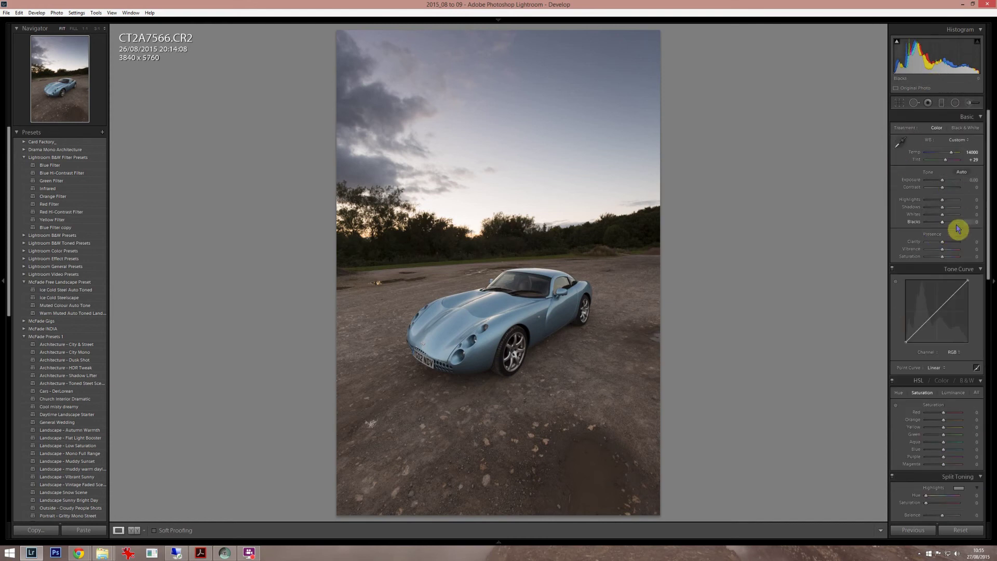
left_click(950, 243)
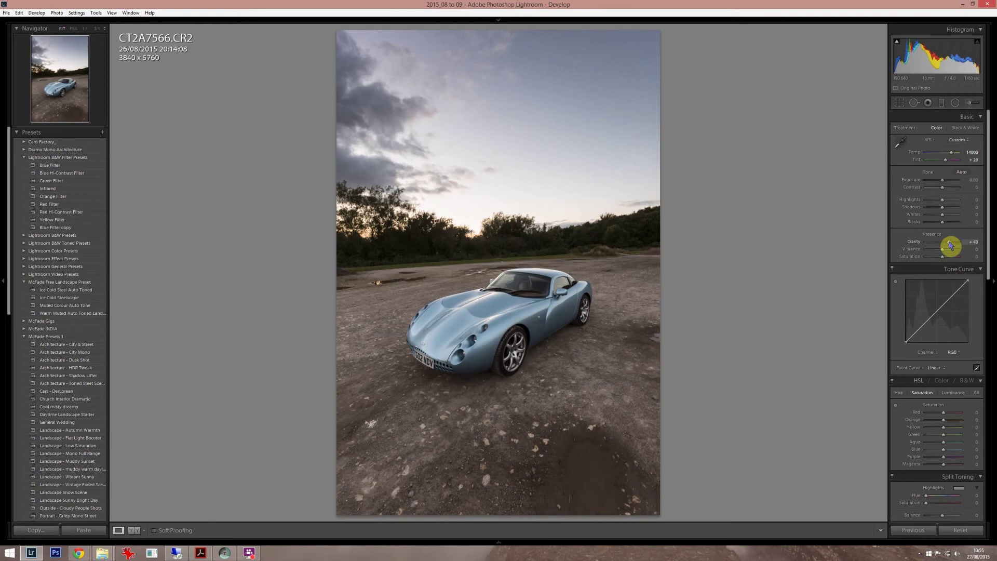
left_click_drag(949, 244, 949, 252)
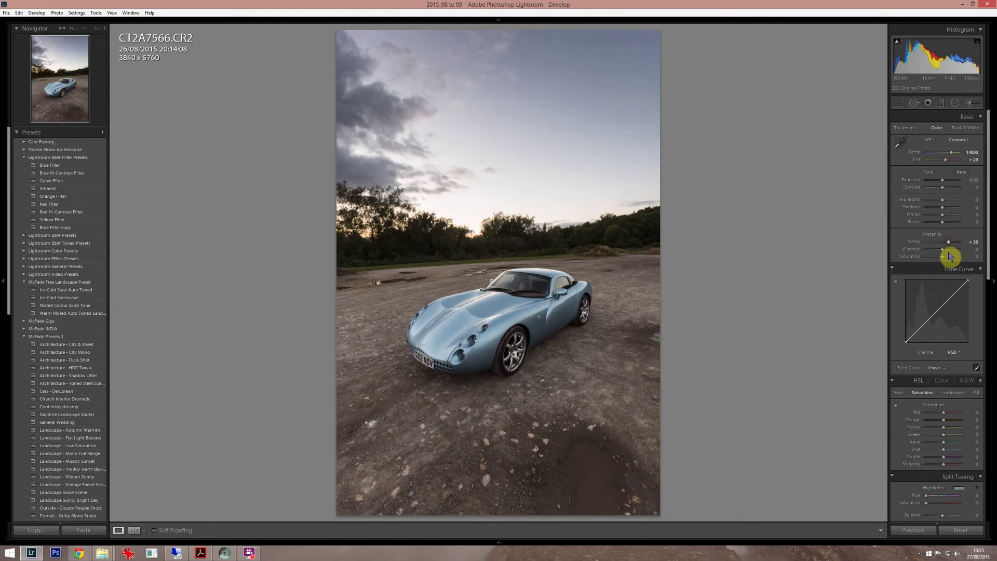
left_click(949, 251)
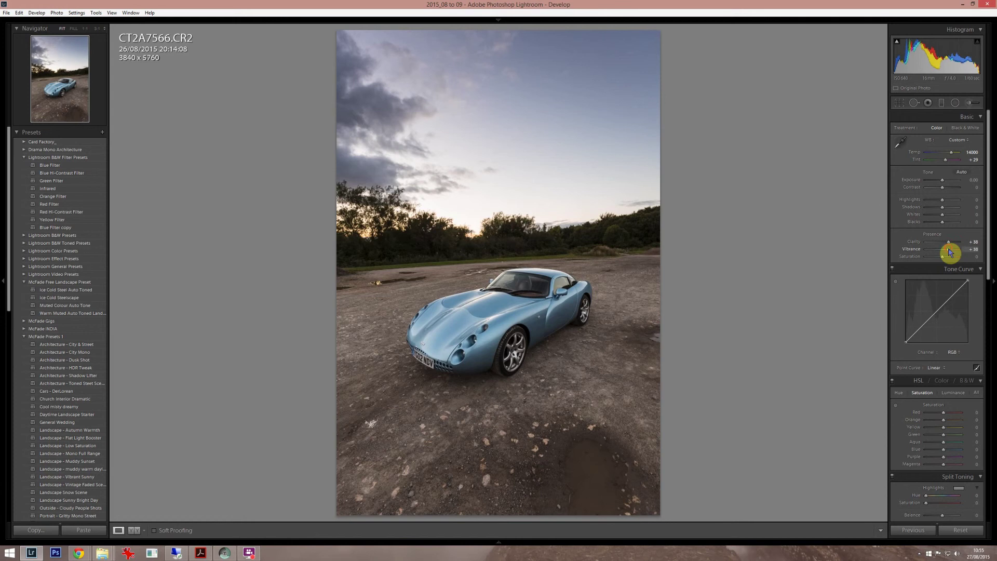
left_click_drag(950, 252, 947, 261)
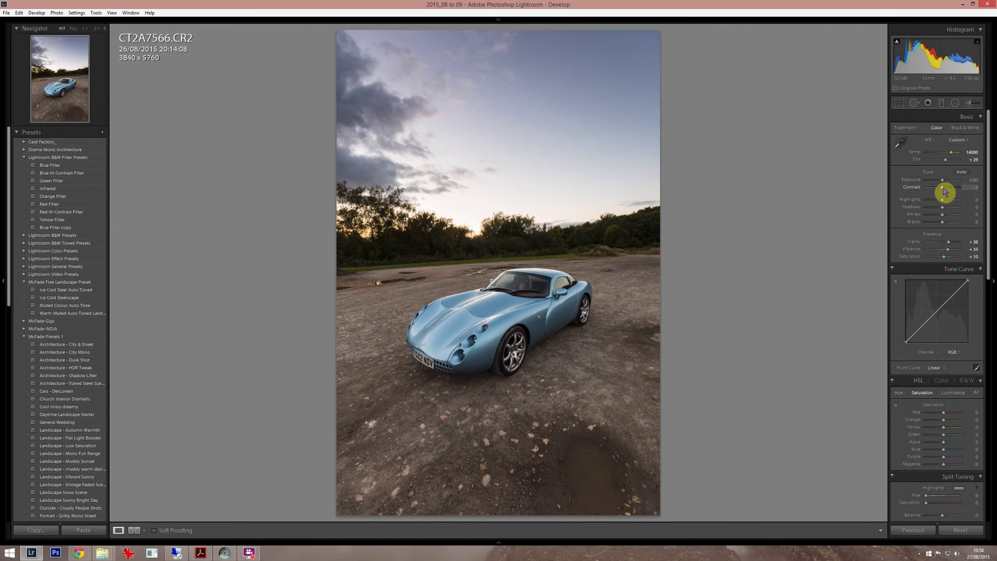
- Raise Contrast to +24 and, using the clipping preview, set Whites to +33
left_click_drag(944, 189, 947, 189)
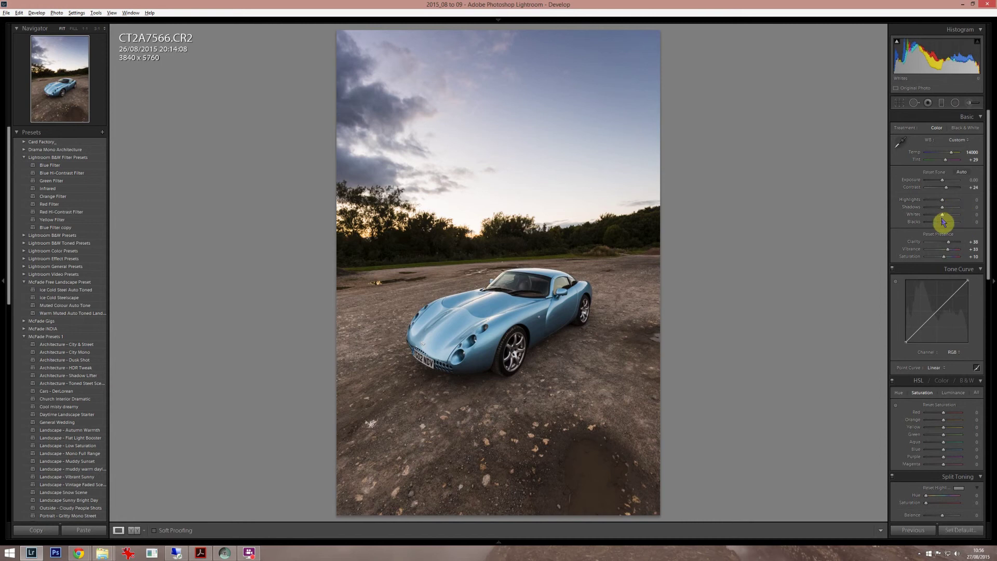
left_click_drag(942, 216, 943, 218, "alt")
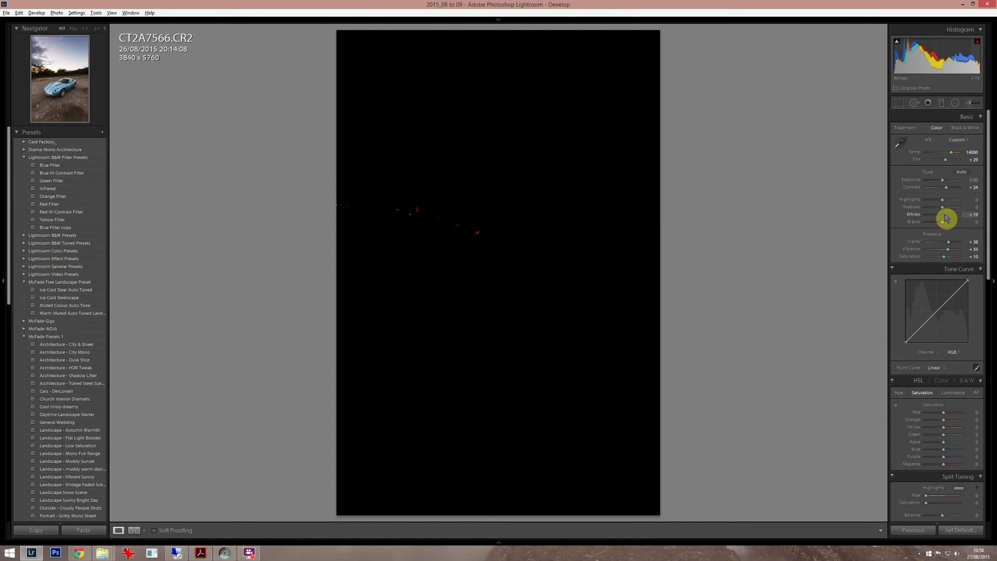
left_click_drag(945, 218, 949, 219, "alt")
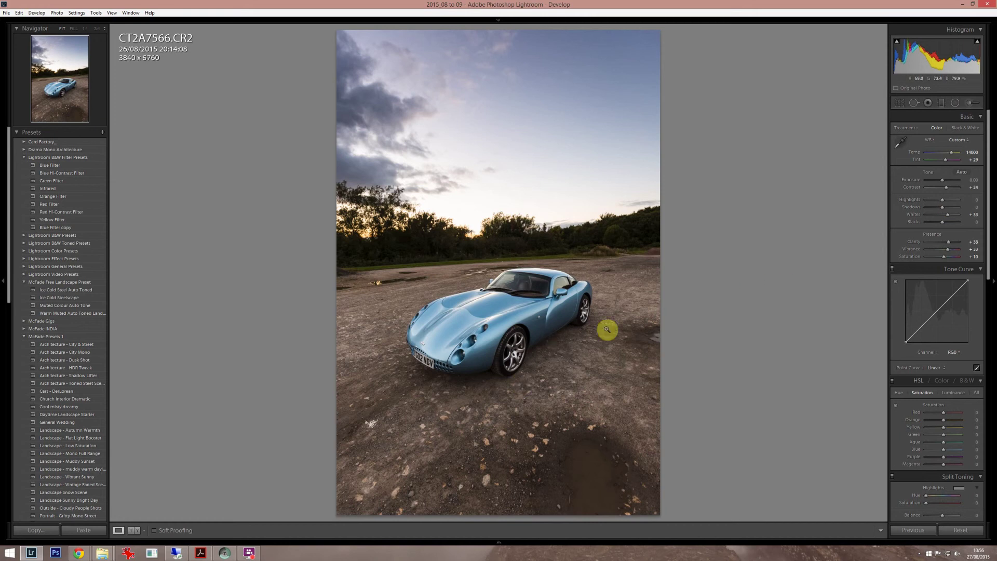
- Lift Shadows to +60 and, using the clipping preview, set Blacks to -17
mouse_move(945, 210)
left_mouse_down()
mouse_move(969, 210)
mouse_move(954, 212)
left_mouse_up()
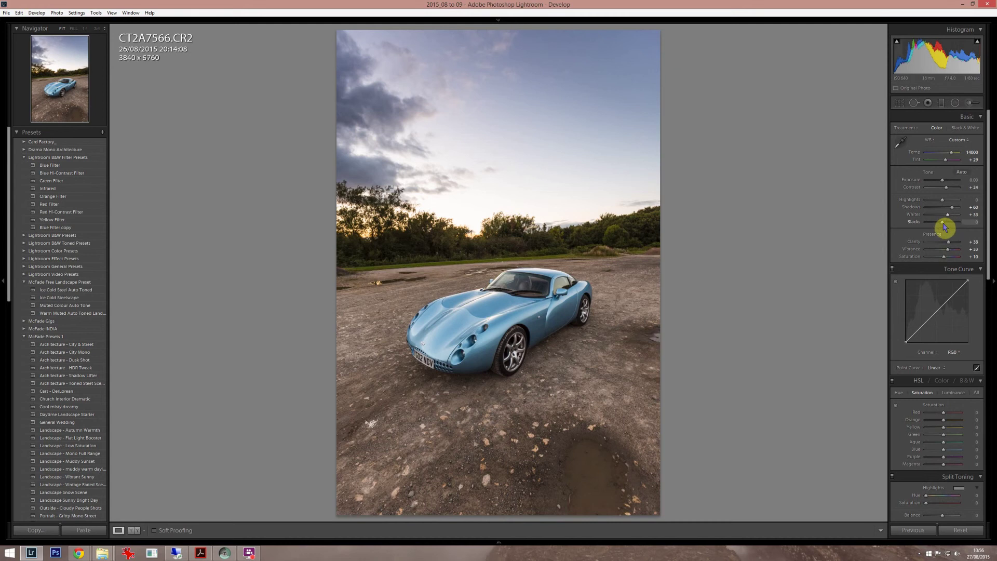
key("alt")
left_click(942, 224, "alt")
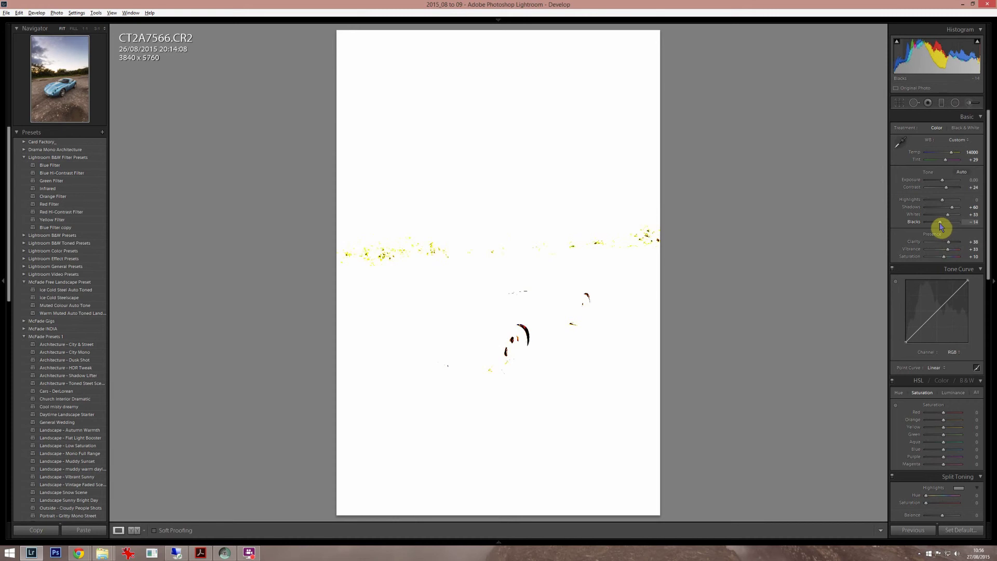
left_click_drag(941, 227, 940, 227)
left_click_drag(941, 227, 941, 227)
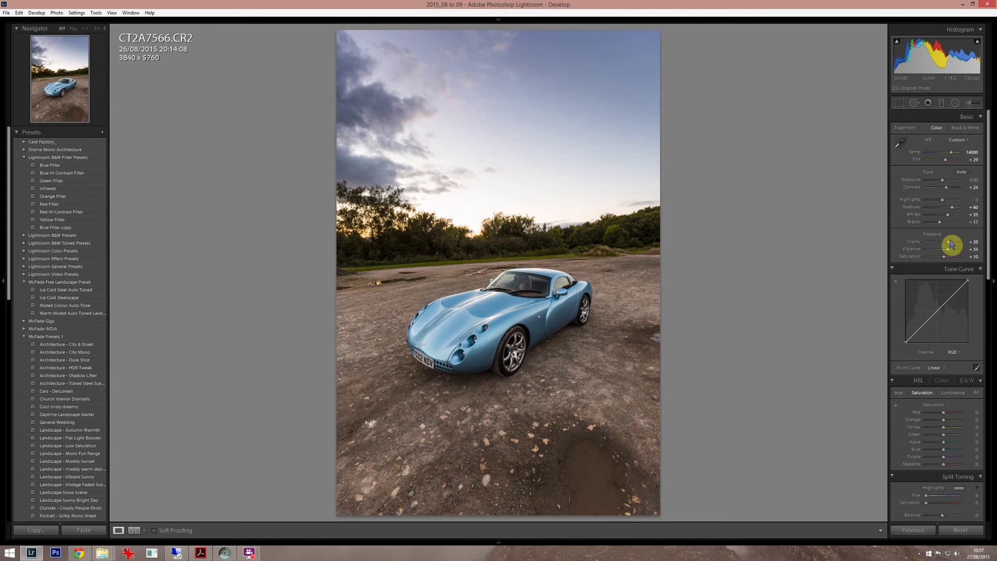
- Reduce Highlights to -90, comparing the sky detail above the treeline with and without the reduction
left_click_drag(933, 203, 928, 205)
left_click(454, 220)
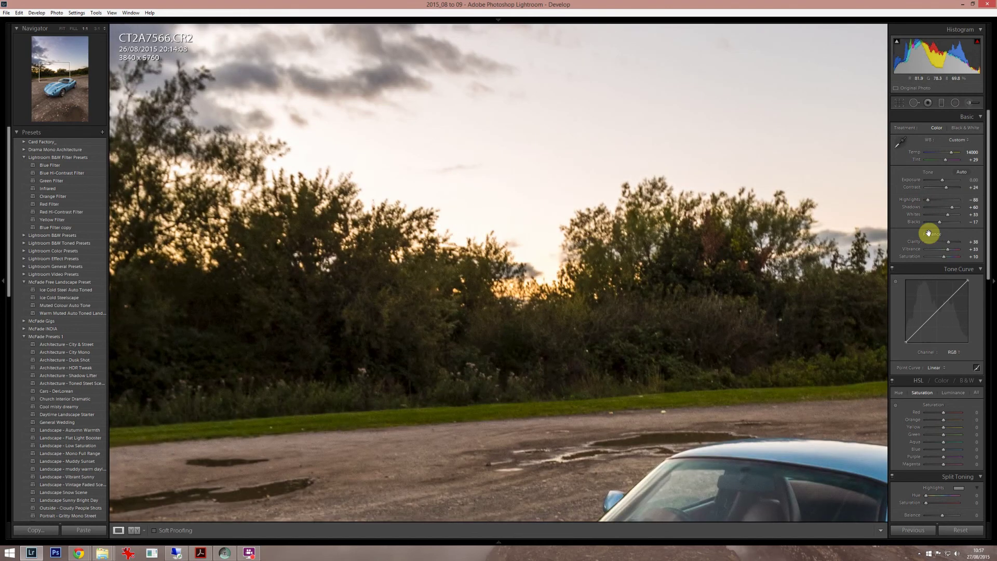
left_click(943, 203)
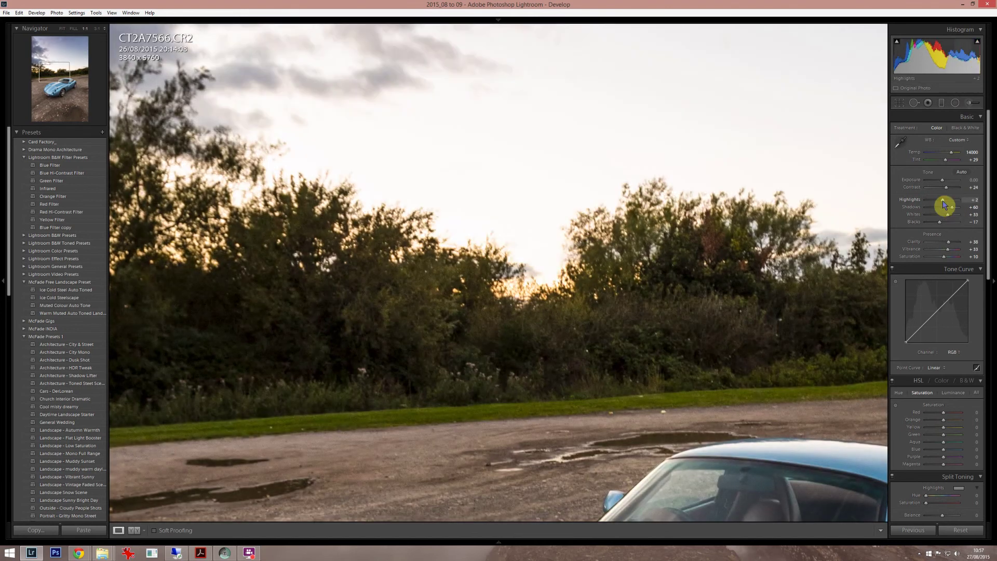
left_click_drag(942, 203, 929, 208)
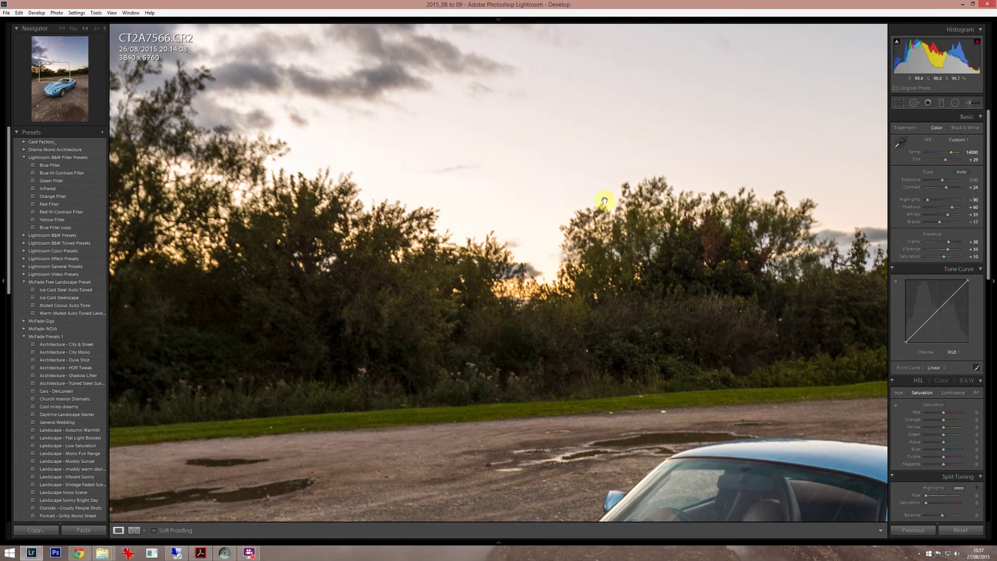
left_click(605, 302)
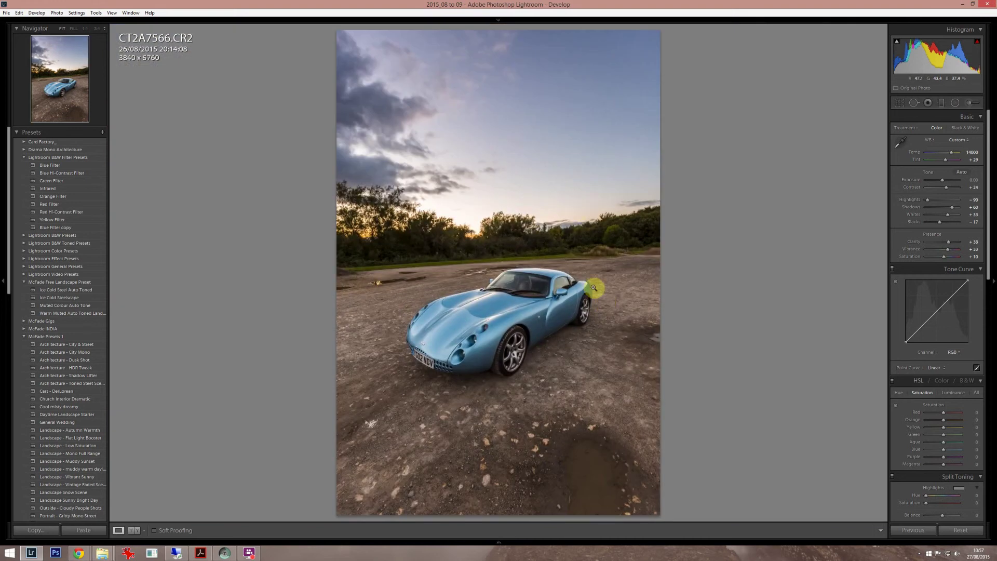
- Straighten the horizon by rotating the crop to an angle of 1.03
left_click(899, 103)
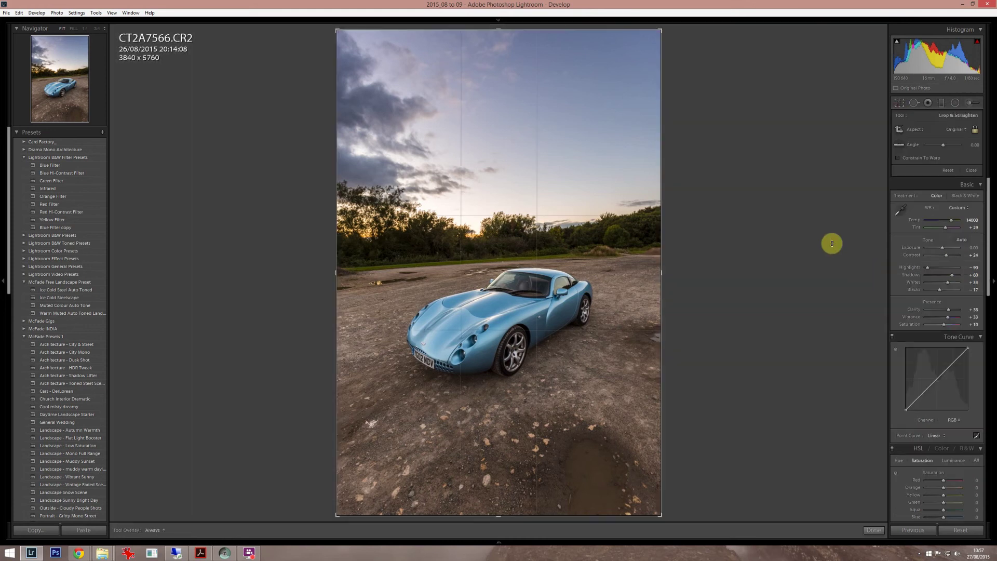
mouse_move(831, 243)
left_mouse_down()
mouse_move(849, 263)
mouse_move(842, 251)
left_mouse_up()
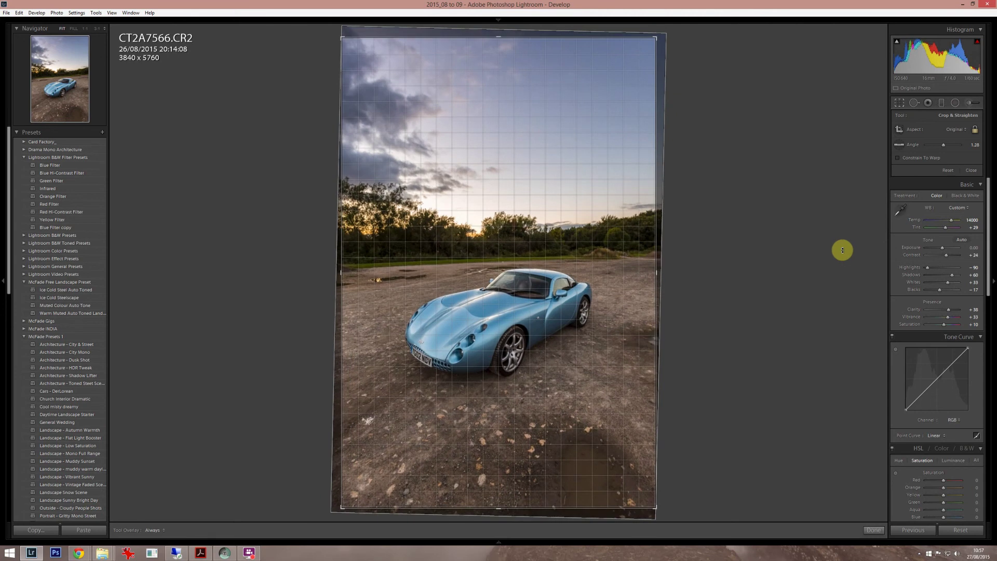
left_click_drag(842, 251, 839, 258)
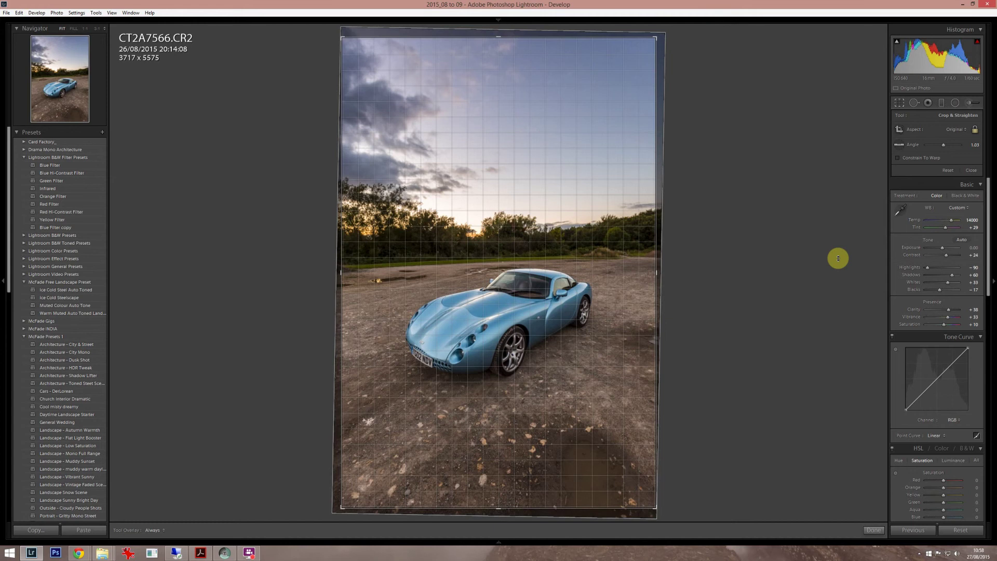
- Apply the straightened crop to the photo
left_click_drag(838, 258, 838, 258)
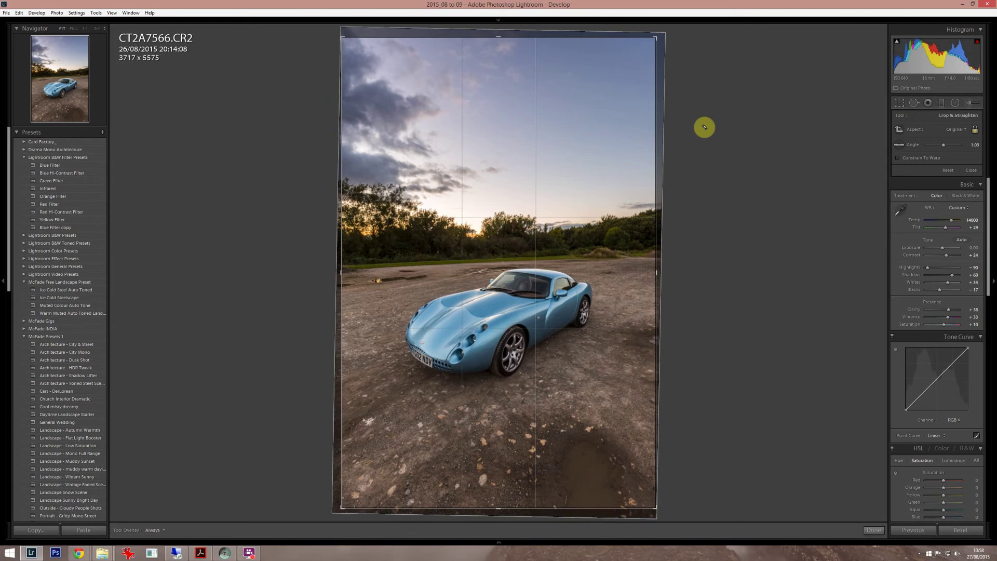
left_click(874, 531)
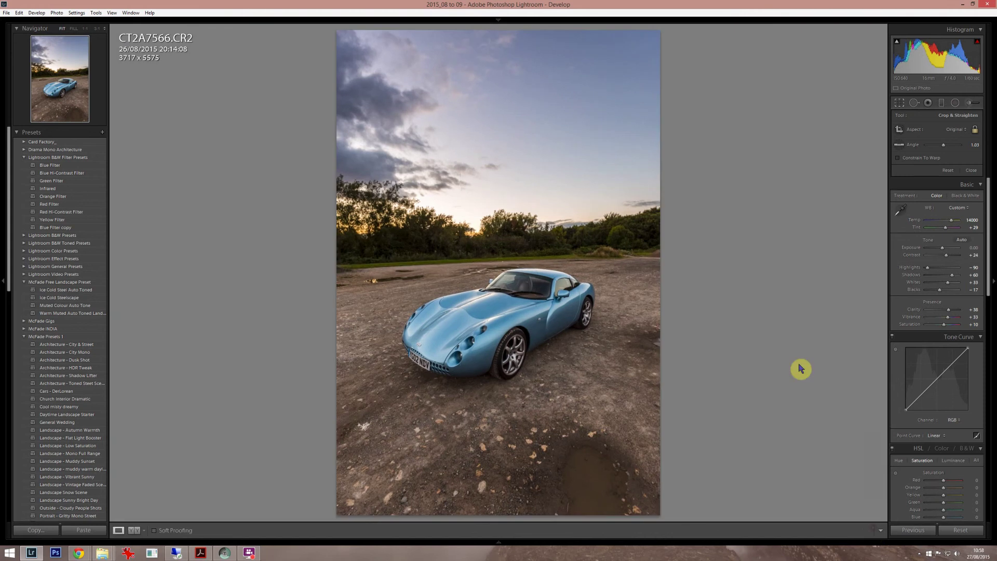
- Draw a graduated filter over the sky, fading from the treetops to the far edge of the ground, and set its Exposure to -0.48
left_click(942, 103)
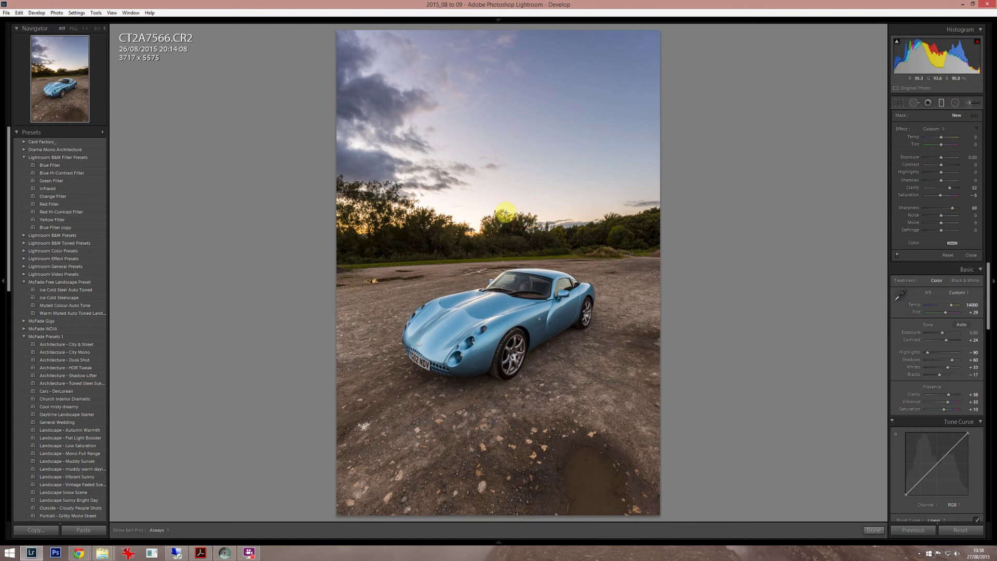
left_click_drag(506, 212, 508, 263)
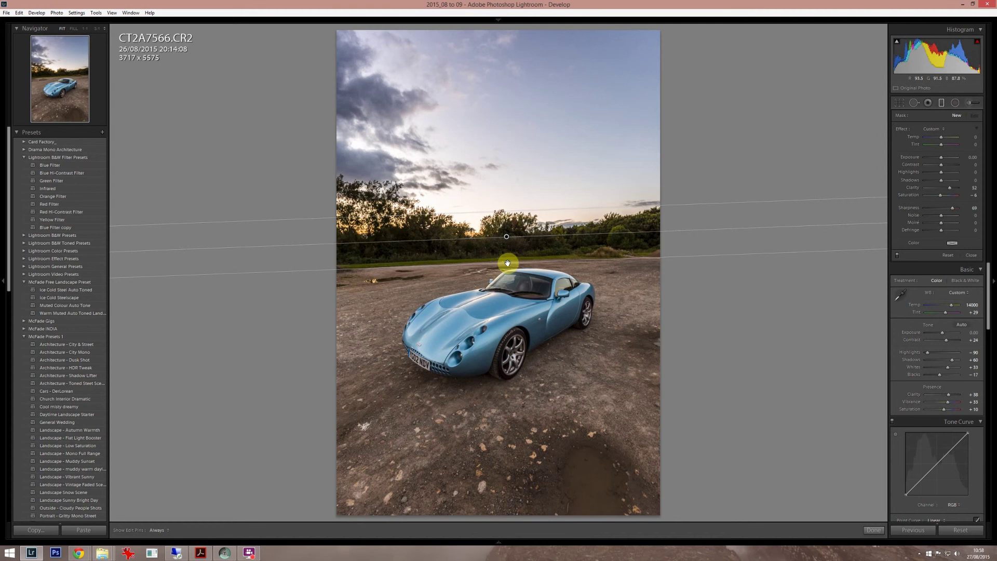
left_click_drag(507, 262, 507, 263)
left_click_drag(507, 262, 507, 263)
left_click_drag(938, 158, 958, 161)
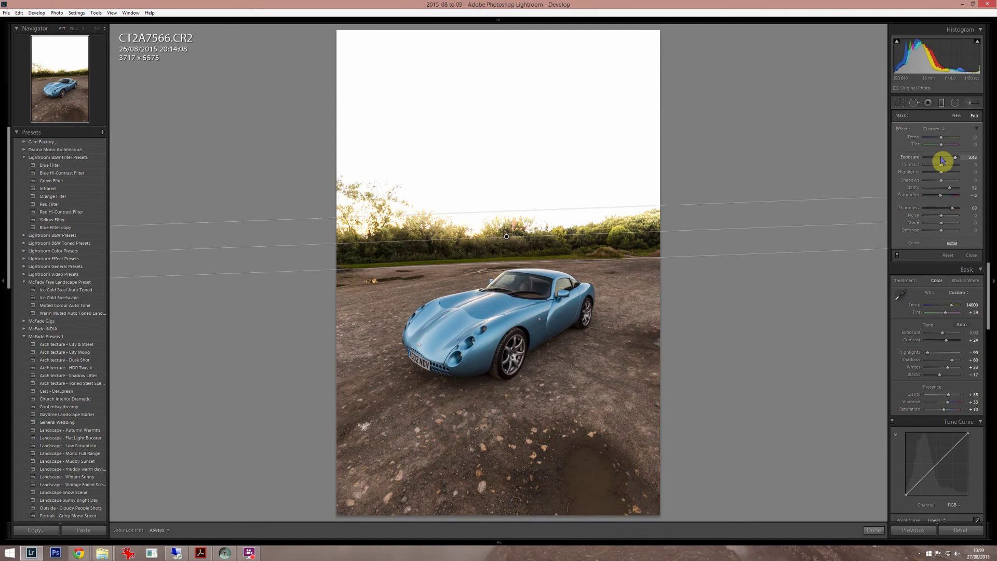
left_click_drag(943, 160, 941, 162)
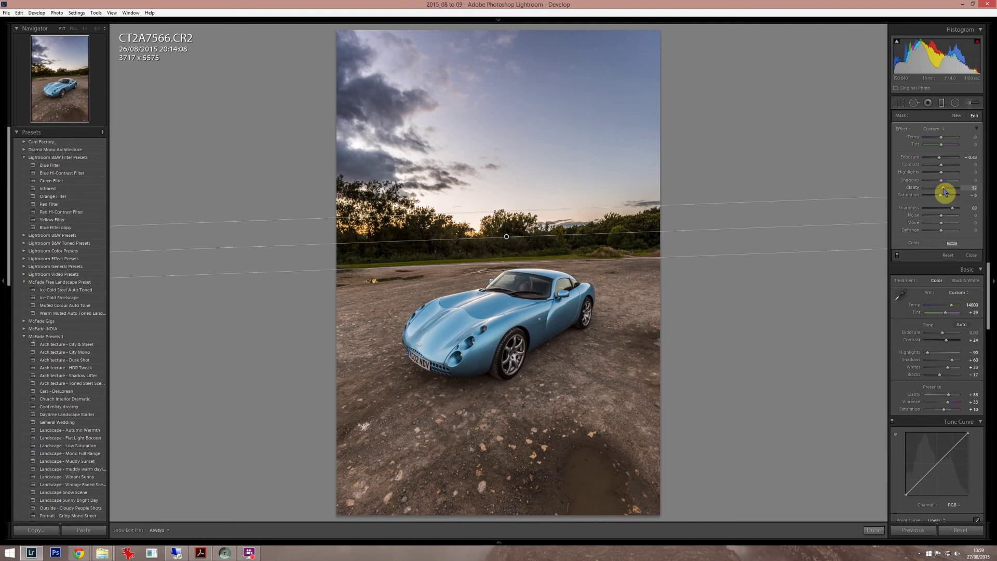
- Set the sky filter's Clarity to 60, Sharpness to 2 and Saturation to 55, and warm its Temp to about 50
left_click_drag(944, 192, 950, 192)
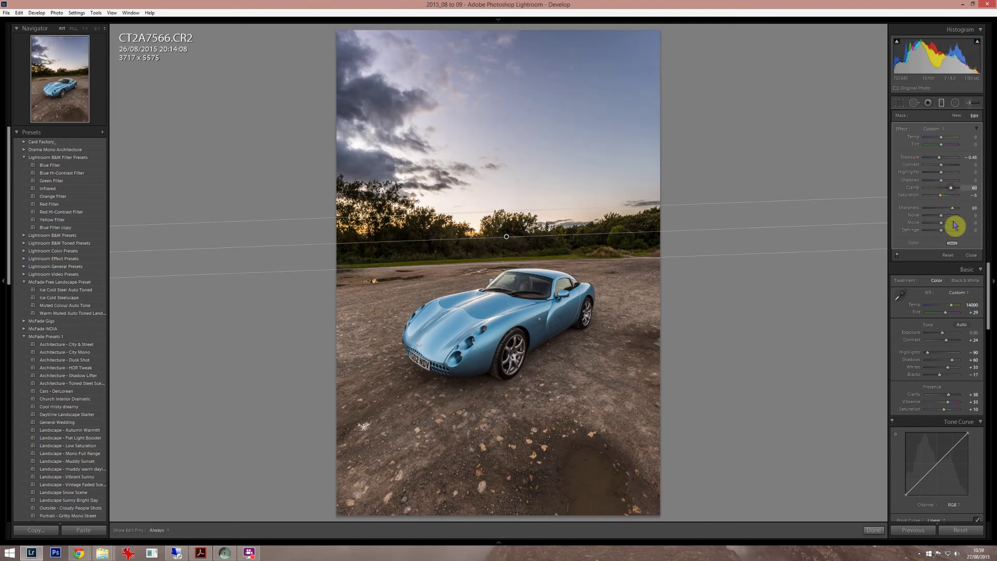
left_click(942, 208)
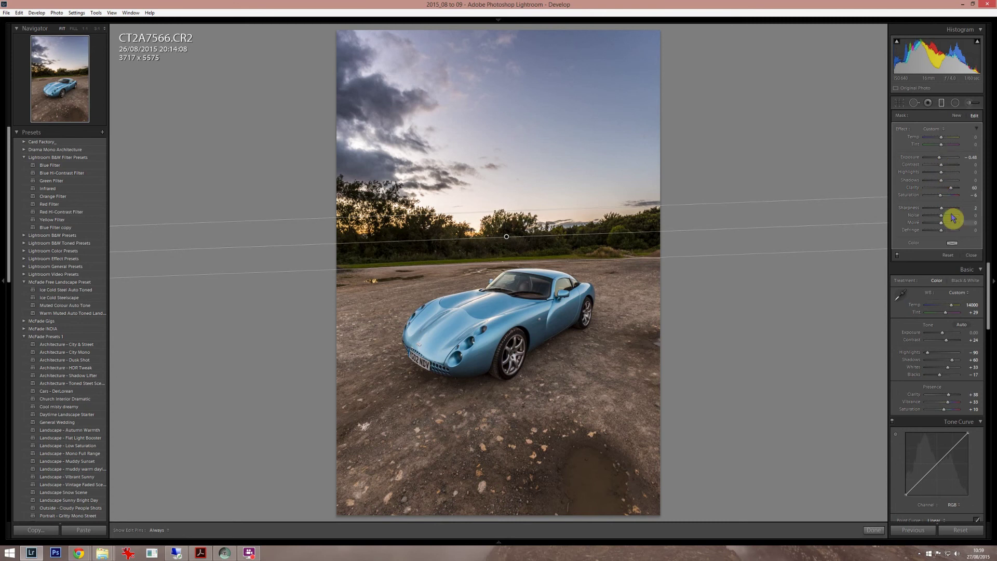
left_click(951, 198)
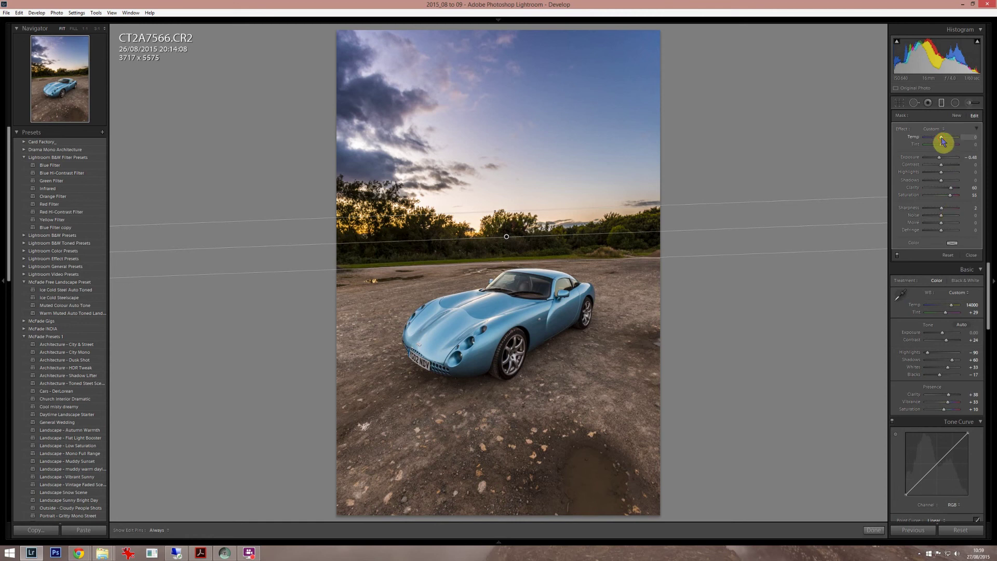
left_click_drag(944, 141, 949, 141)
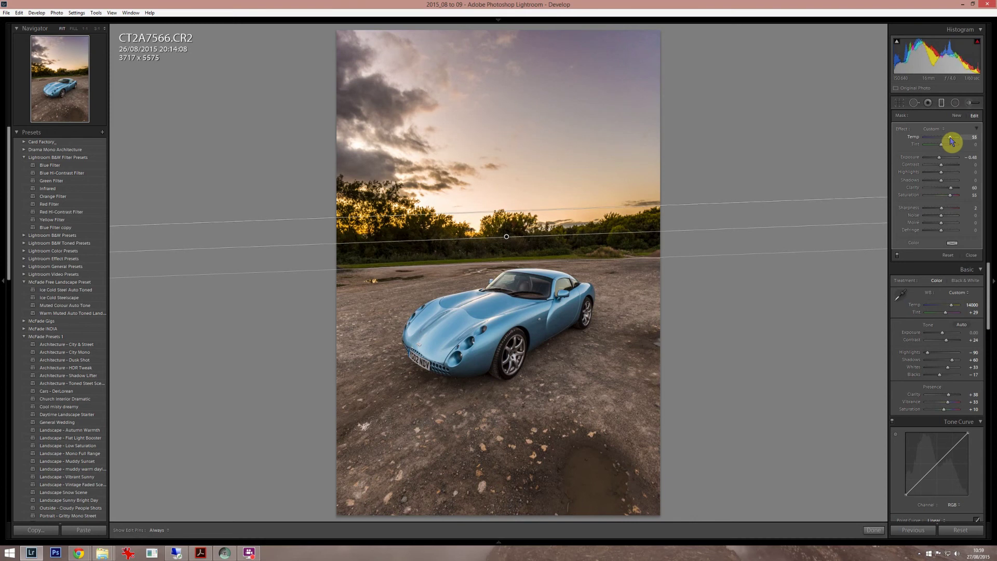
- Set the sky filter's Highlights to -17 and Clarity to 45, and finish editing the filter
left_click(949, 173)
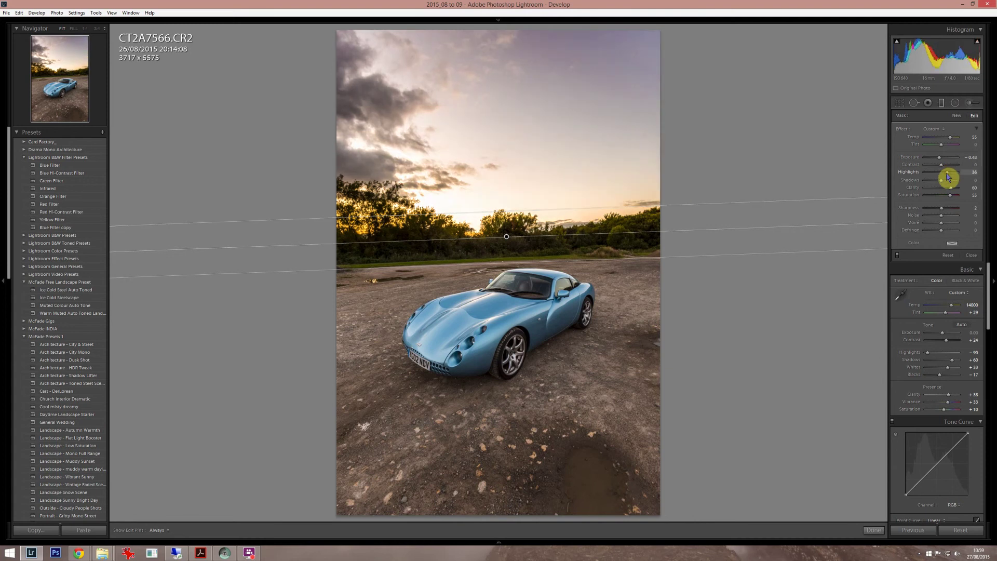
mouse_move(948, 175)
left_mouse_down()
mouse_move(931, 177)
mouse_move(940, 178)
left_mouse_up()
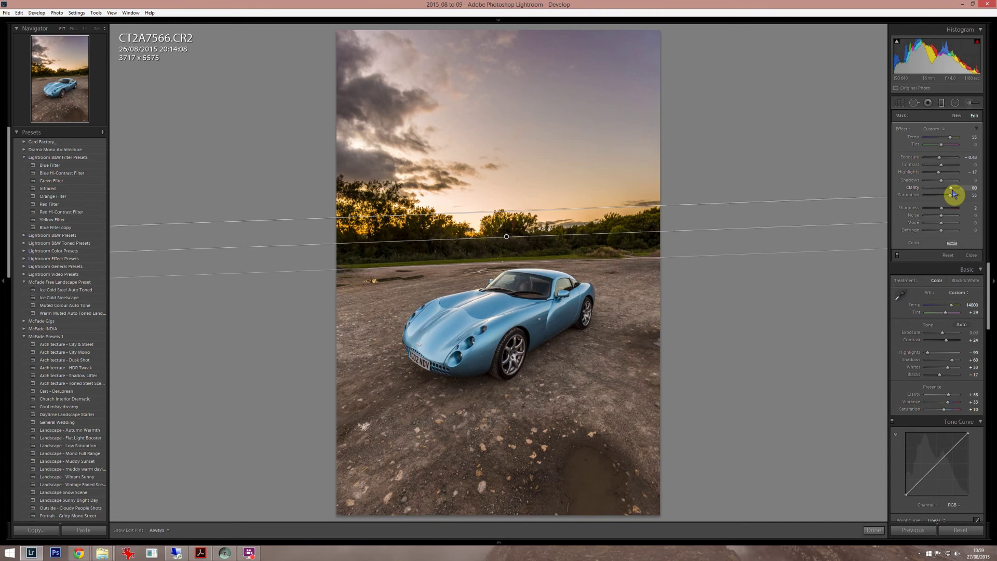
mouse_move(955, 194)
left_mouse_down()
mouse_move(941, 192)
mouse_move(950, 192)
left_mouse_up()
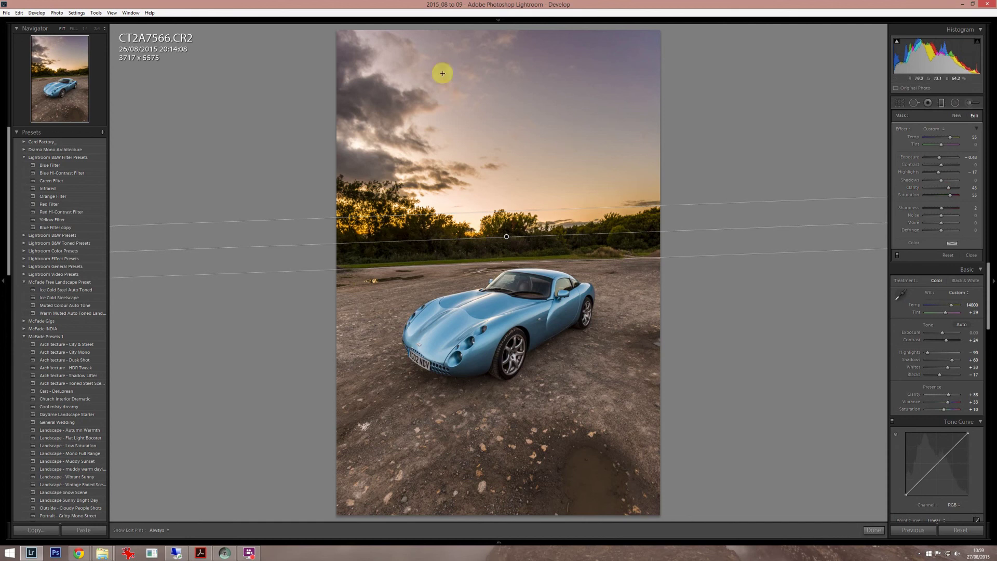
left_click(876, 530)
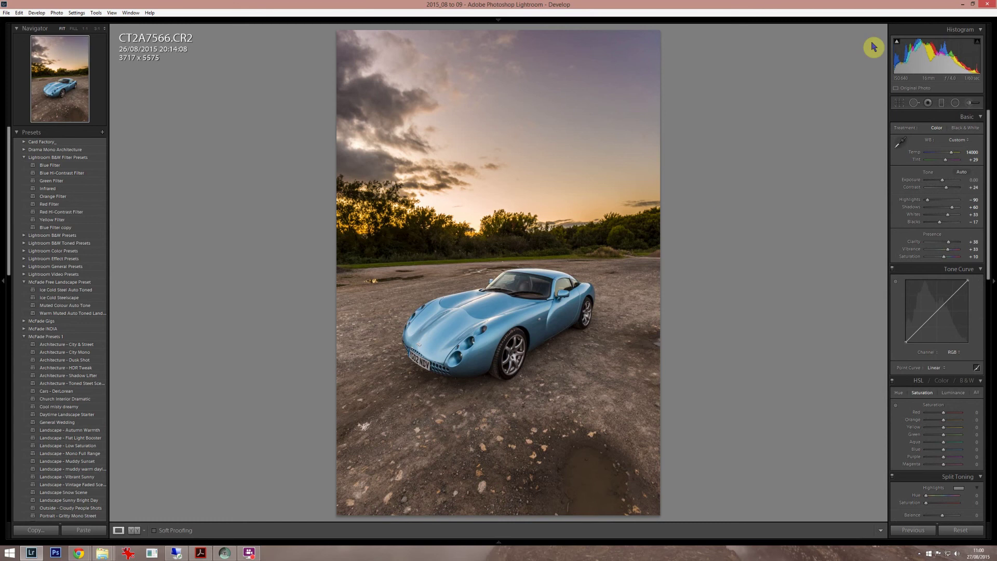
- Draw a second graduated filter over the ground, fading out at the treeline, and reset its Clarity to 0 and Sharpness to -7
left_click(941, 104)
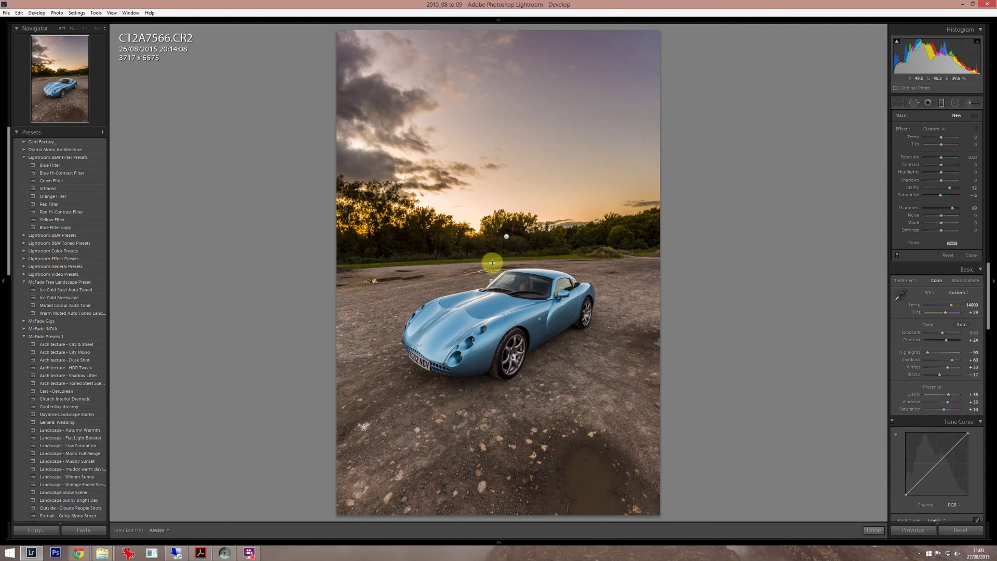
left_click_drag(492, 262, 490, 235)
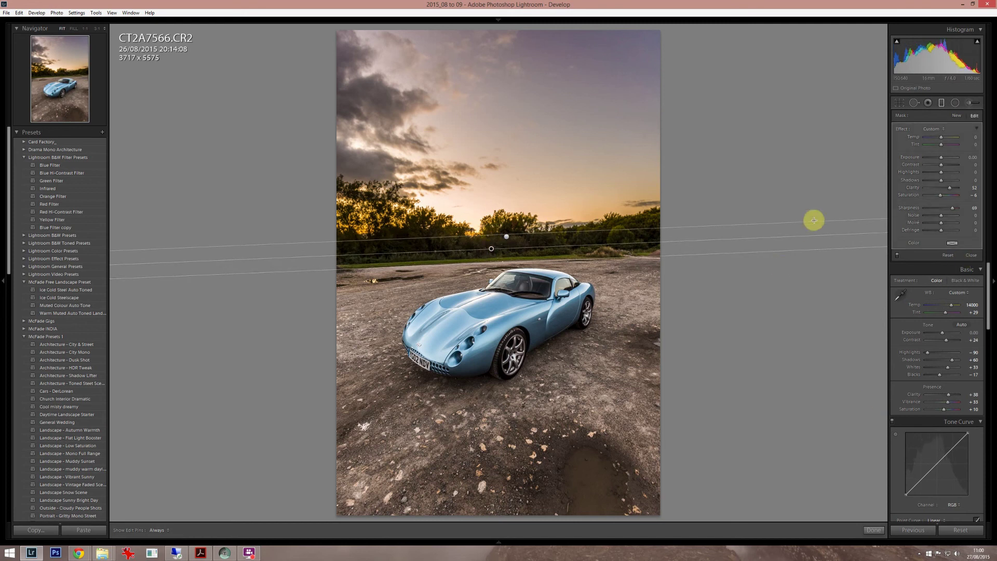
double_click(944, 189)
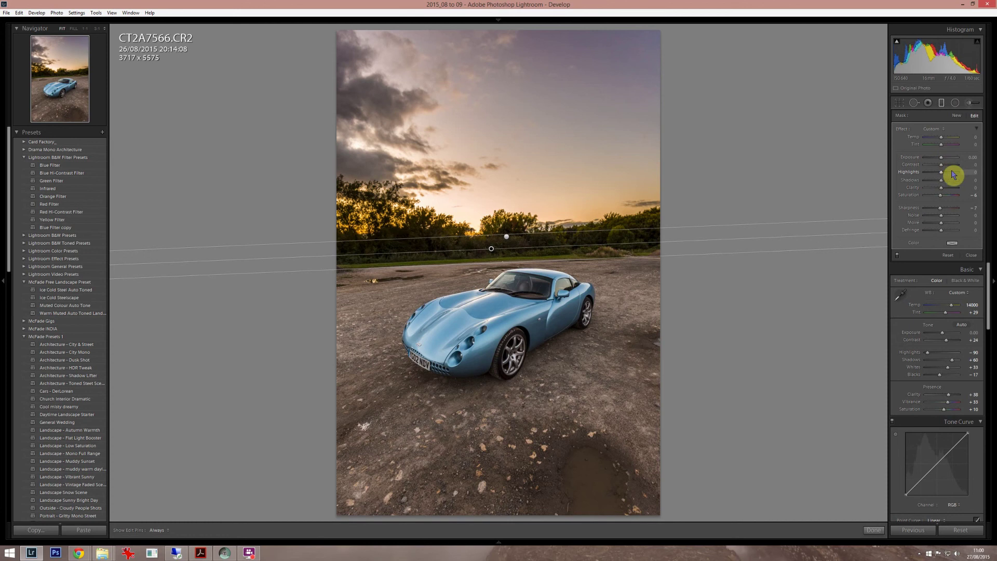
- Set the ground filter's Highlights to 74, Clarity to 57, Sharpness to 50 and Saturation to 57, and finish editing it
left_click(954, 172)
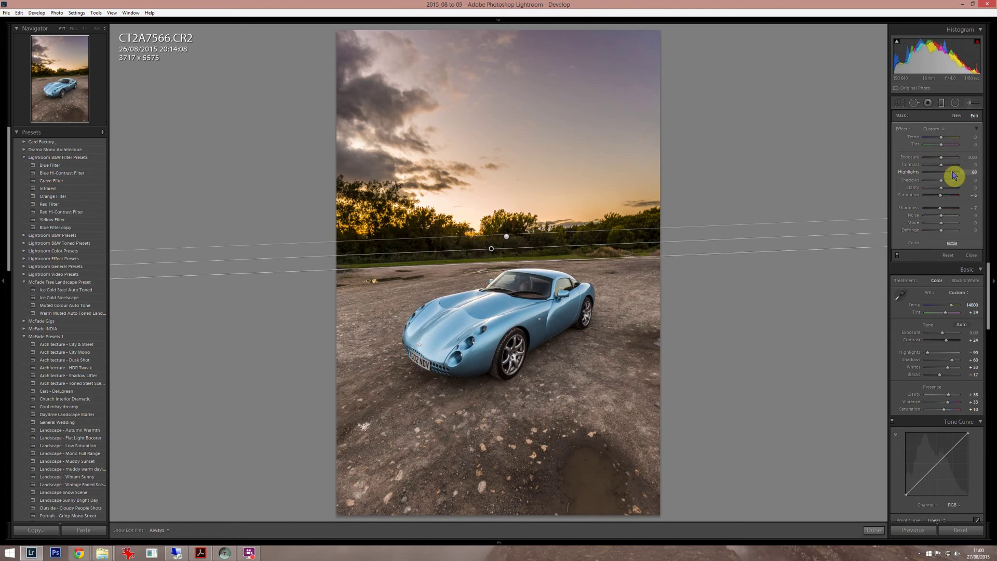
left_click_drag(955, 175, 955, 175)
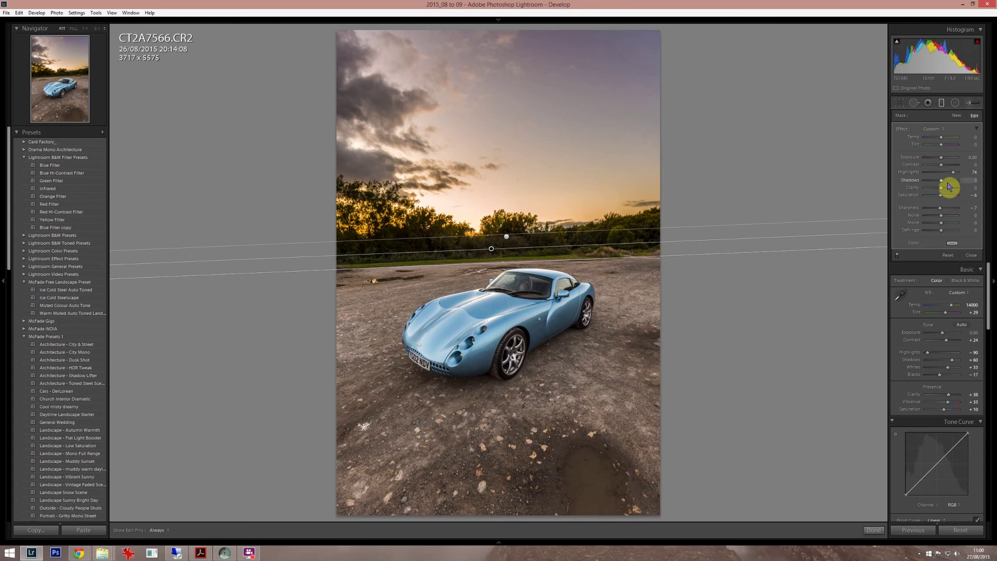
left_click(949, 187)
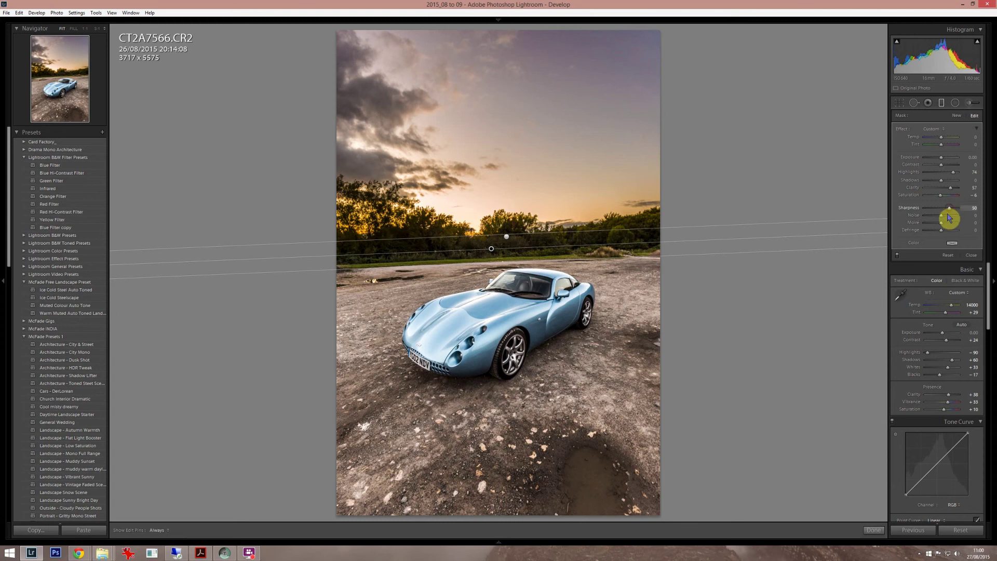
left_click(952, 196)
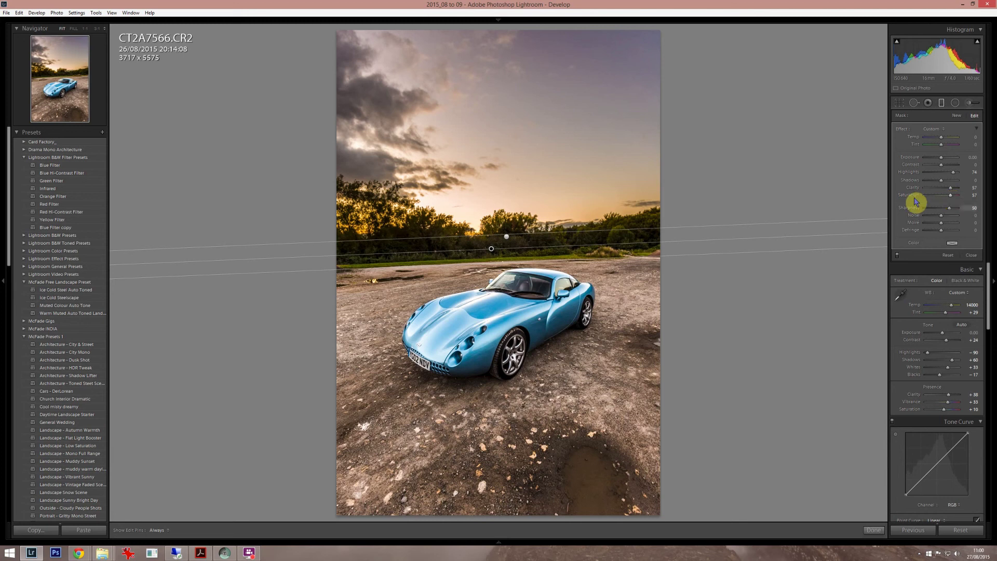
left_click(875, 530)
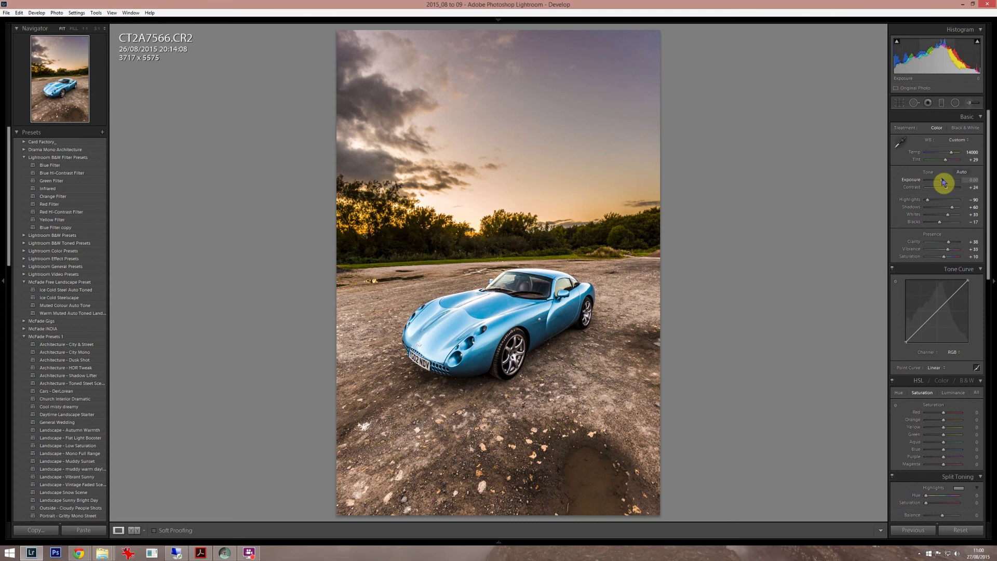
- Lower the photo's overall Exposure to -0.83 and draw a wide radial filter centred on the car with its mask inverted
left_click_drag(943, 185, 941, 186)
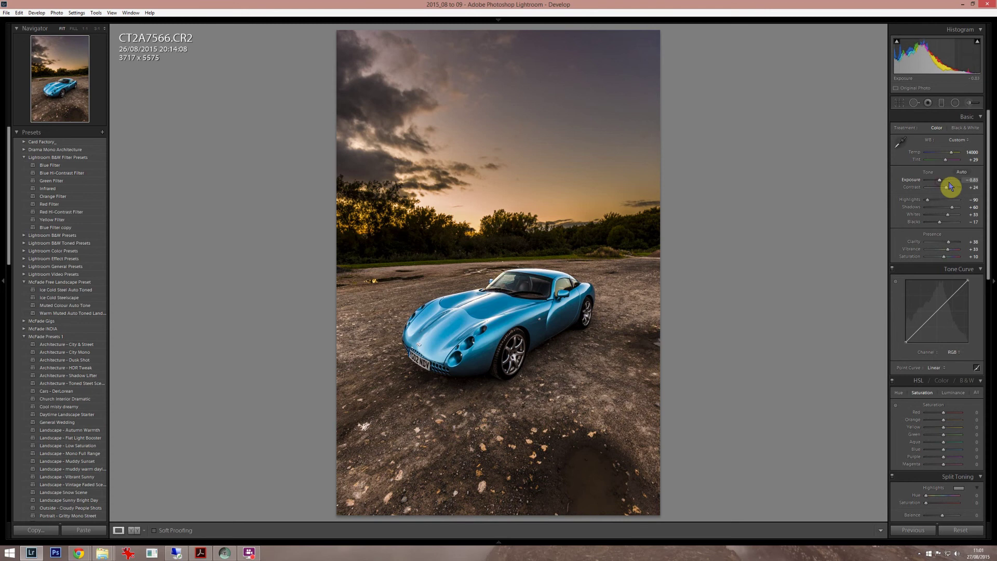
left_click(955, 103)
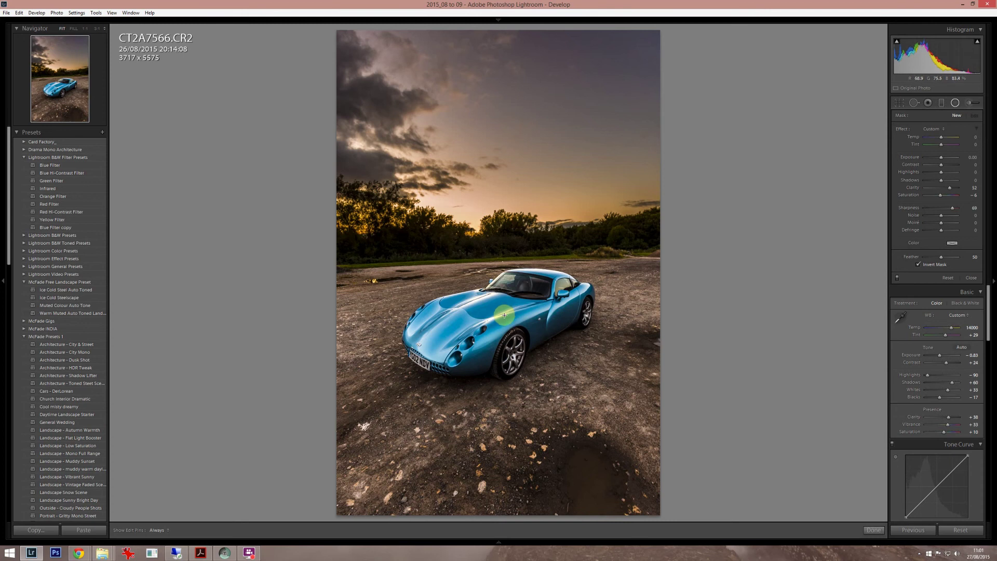
left_click_drag(504, 309, 688, 180)
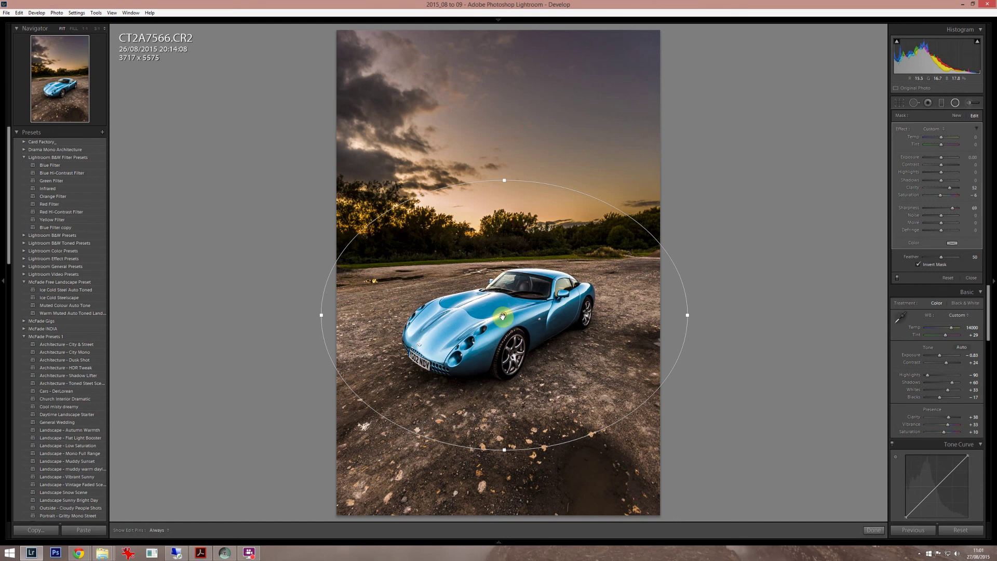
- Raise the radial filter's Exposure to 2.86 to reveal its falloff, compare hard and soft edges, and set Feather to 85
left_click(953, 157)
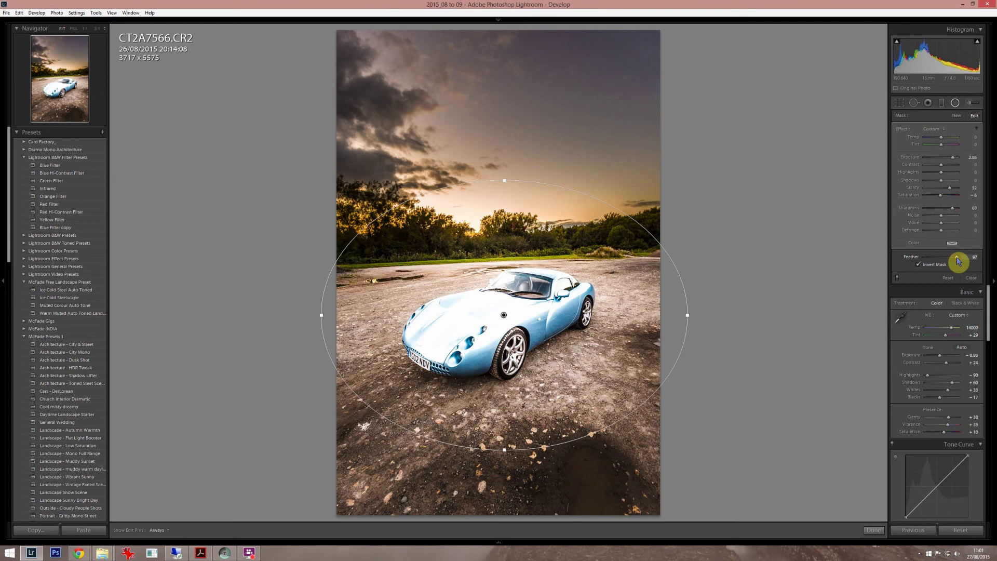
left_click_drag(958, 260, 920, 264)
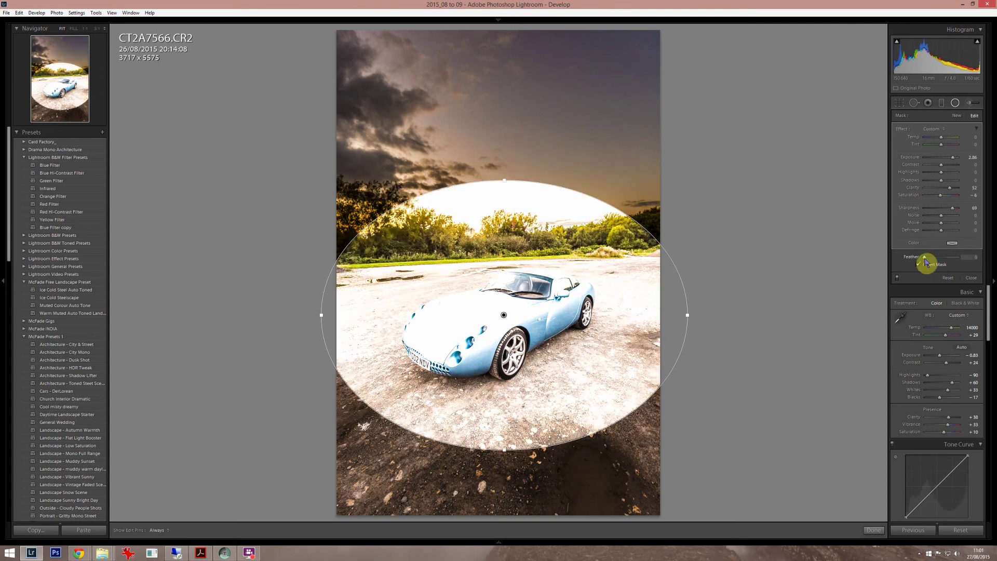
left_click_drag(926, 263, 954, 260)
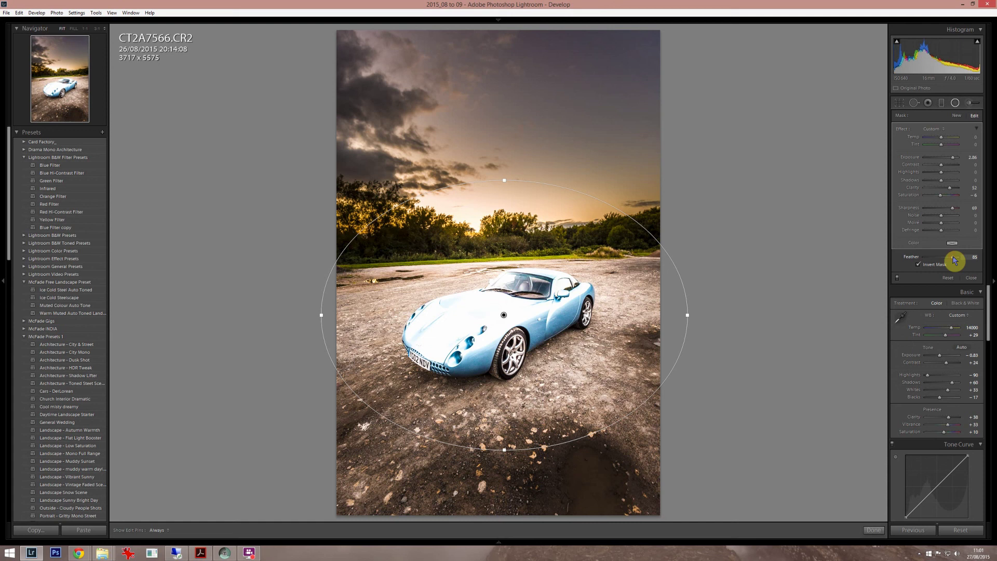
- Set the radial filter's Exposure to 1.14, Highlights to -74 and Saturation to 36
left_click(941, 157)
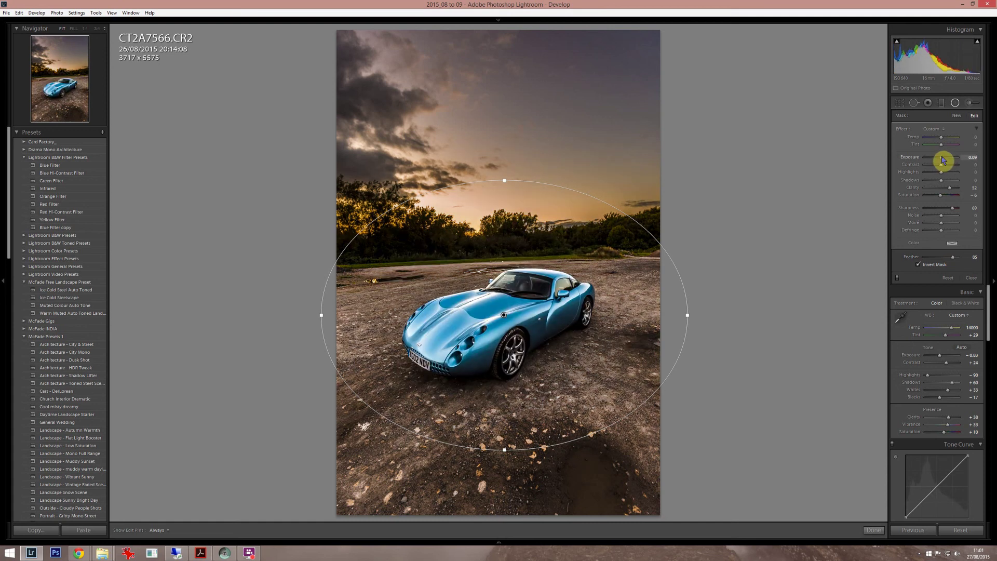
left_click_drag(944, 160, 944, 160)
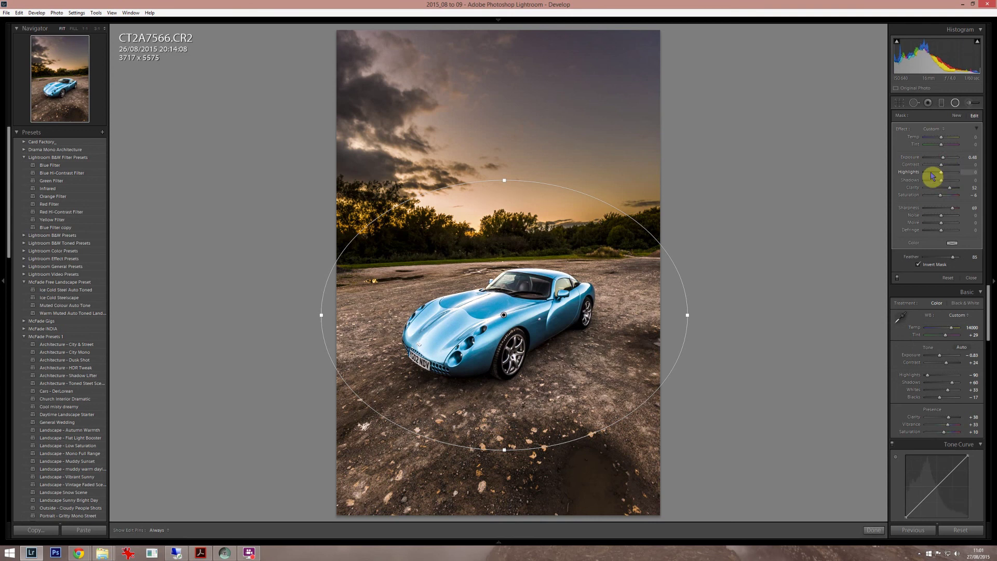
left_click_drag(930, 173, 929, 174)
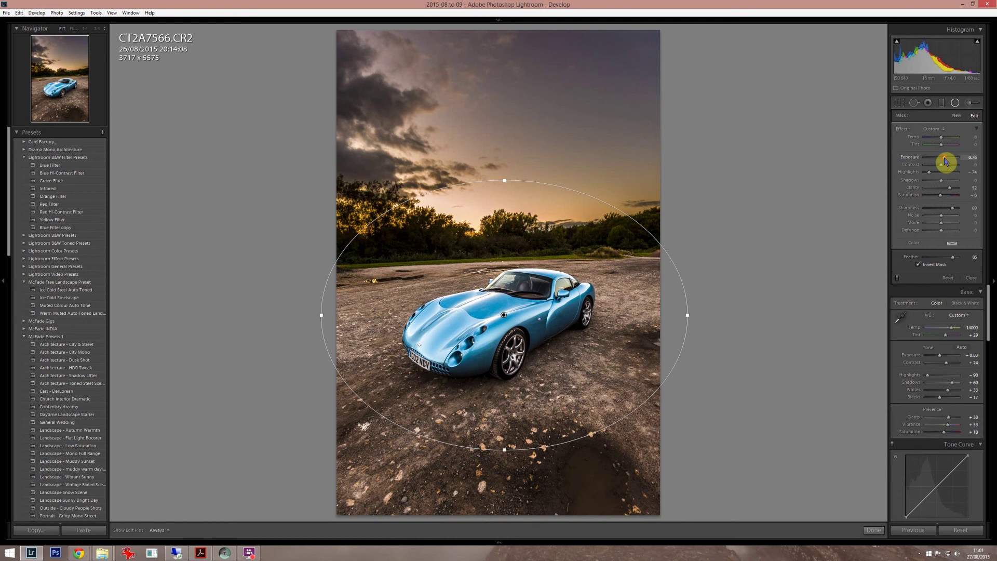
left_click(948, 196)
left_click_drag(949, 199, 947, 198)
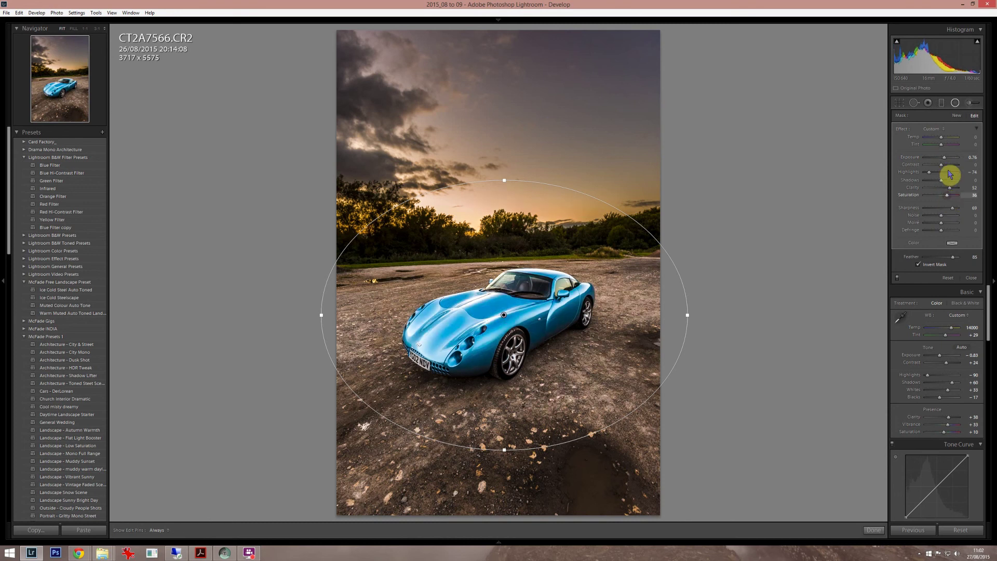
left_click_drag(945, 162, 947, 163)
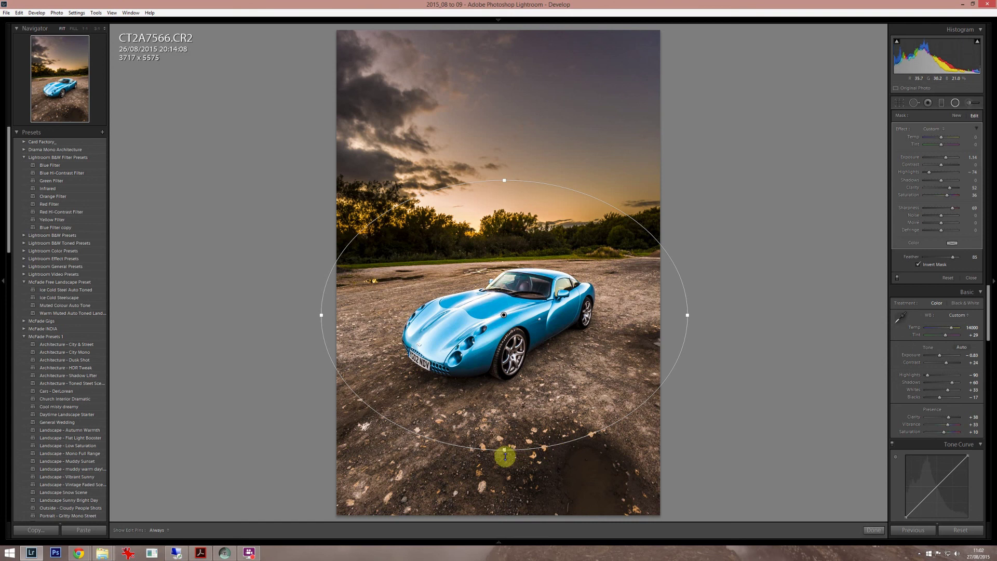
- Stretch the radial filter's ellipse slightly taller around the car and reduce its Highlights to -100
left_click_drag(505, 456, 504, 463)
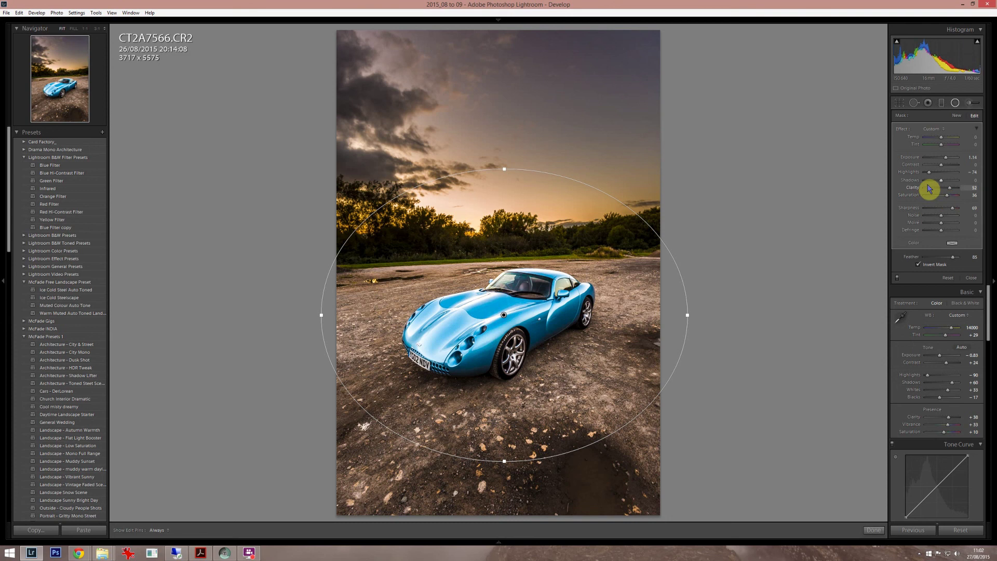
left_click_drag(926, 173, 917, 179)
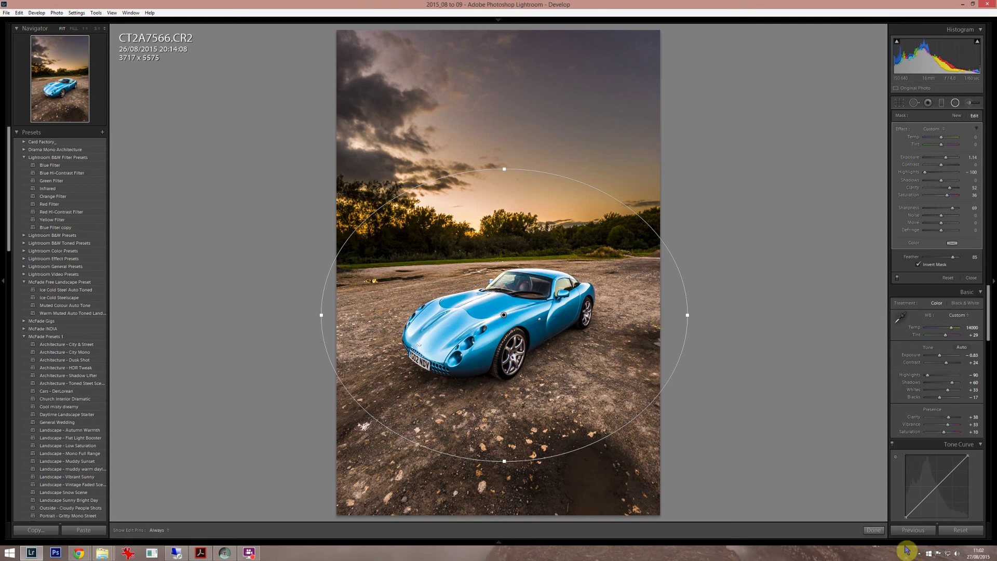
- Finish the radial filter and crop the photo slightly tighter to 3458 x 5187 at its original aspect ratio, with the car nearer the right edge
left_click(874, 530)
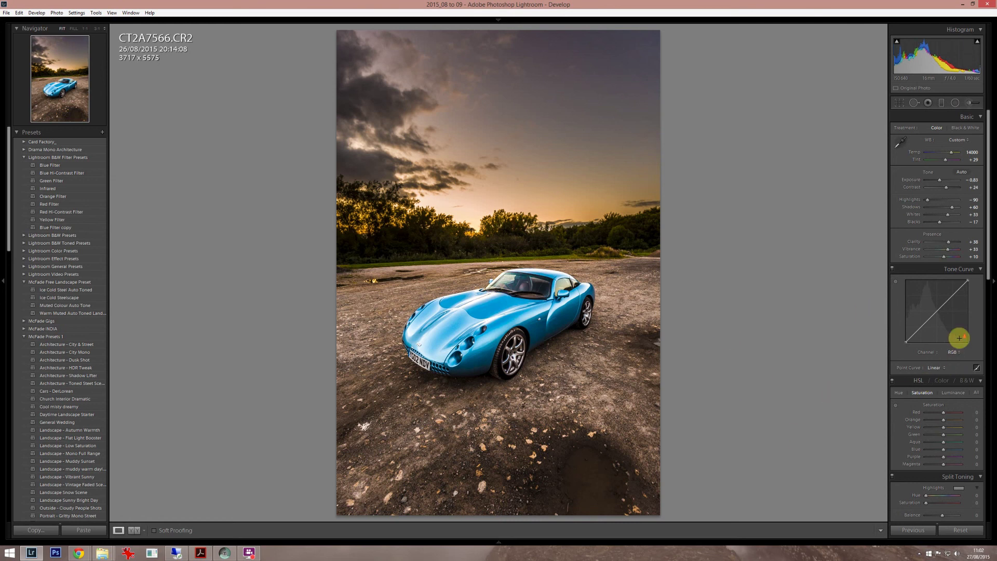
scroll(955, 348, "down", 5)
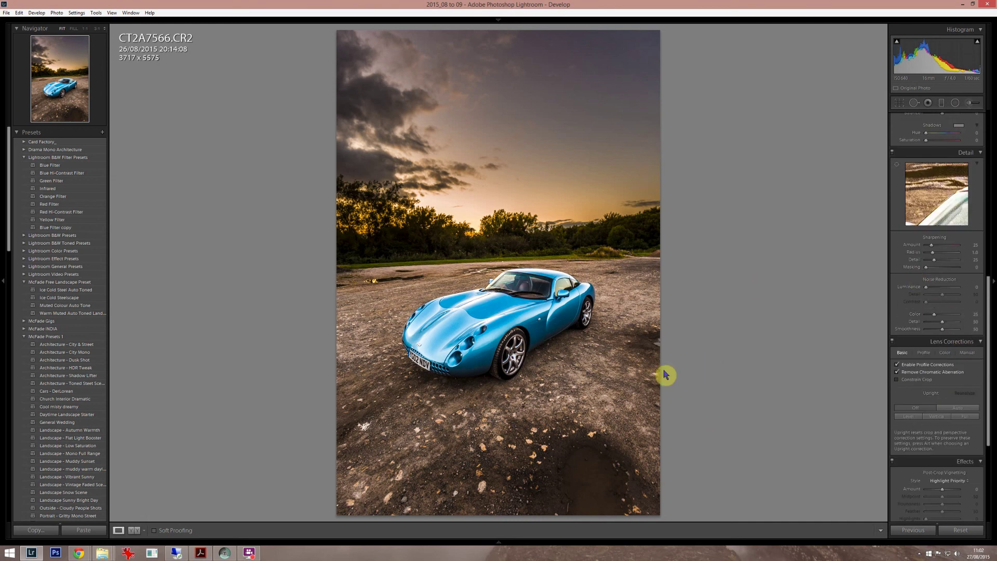
left_click(899, 102)
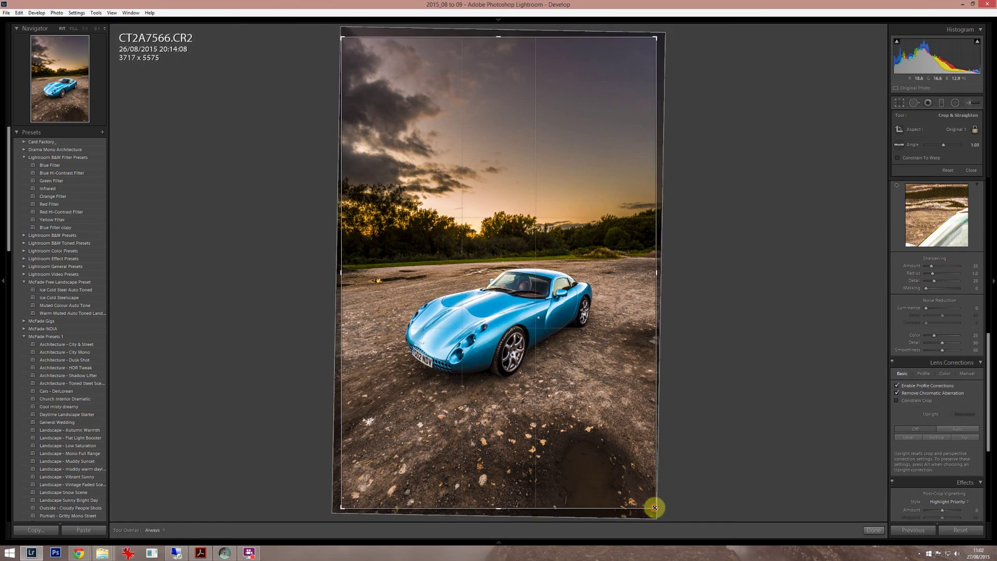
left_click_drag(654, 507, 620, 471)
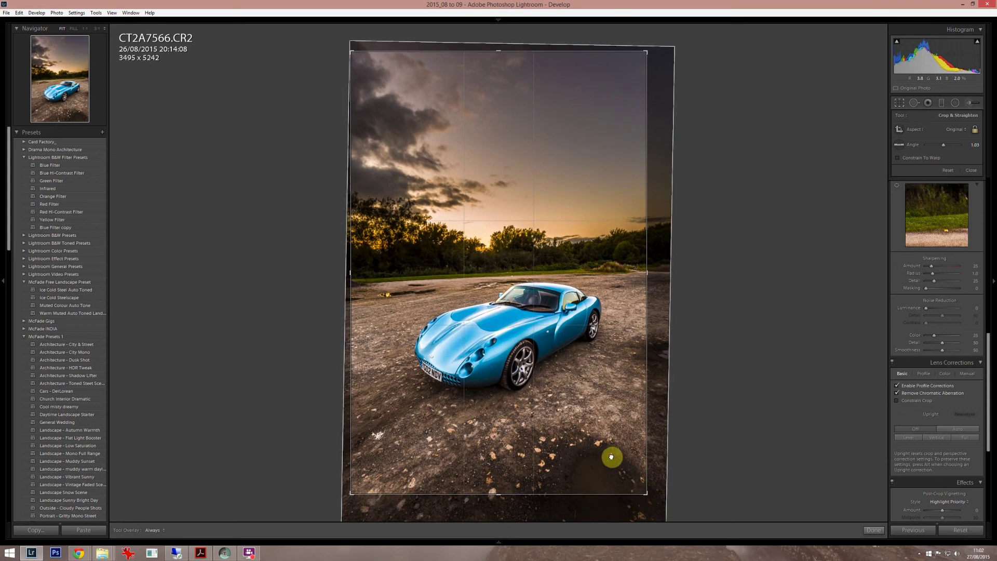
mouse_move(611, 437)
left_mouse_down()
mouse_move(605, 453)
mouse_move(616, 453)
left_mouse_up()
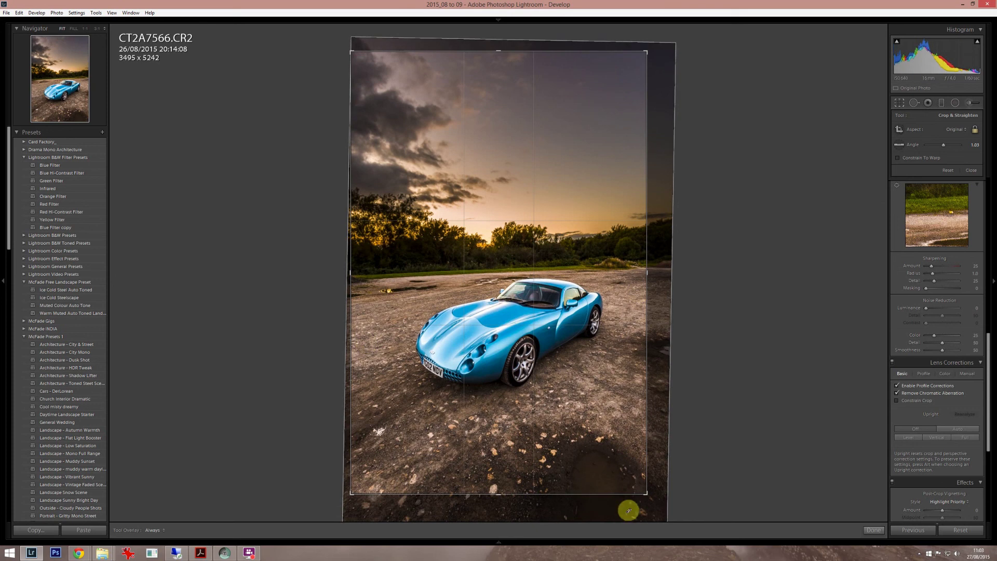
key("shift")
left_click_drag(646, 495, 645, 492)
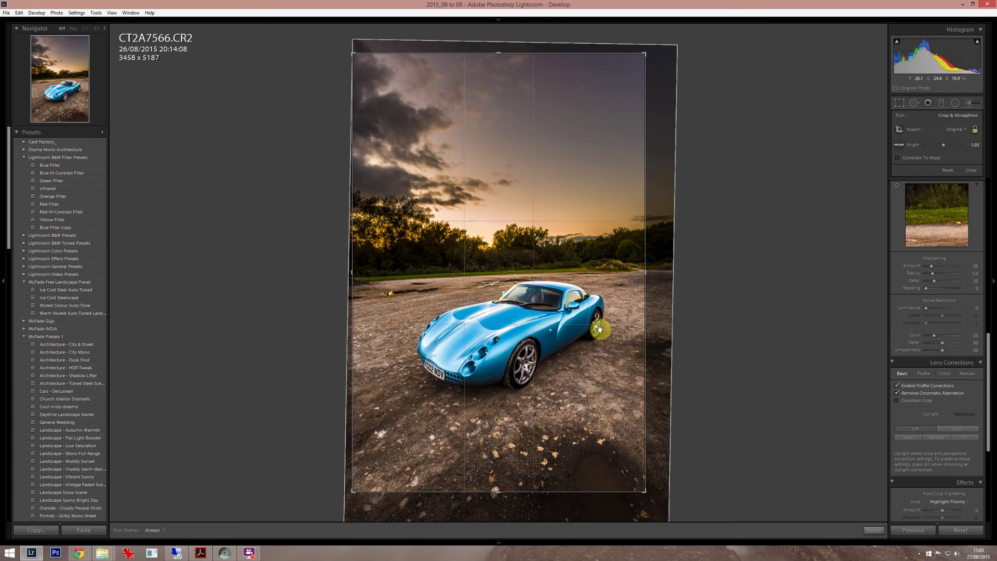
key("Return")
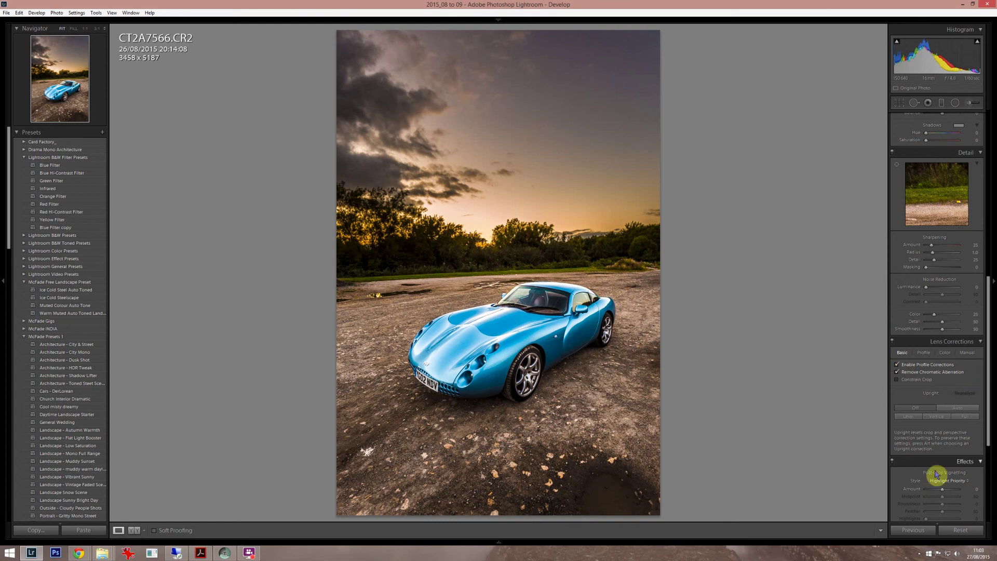
- Add a dark Highlight Priority post-crop vignette with Amount -24 and Feather 100
scroll(945, 368, "down", 5)
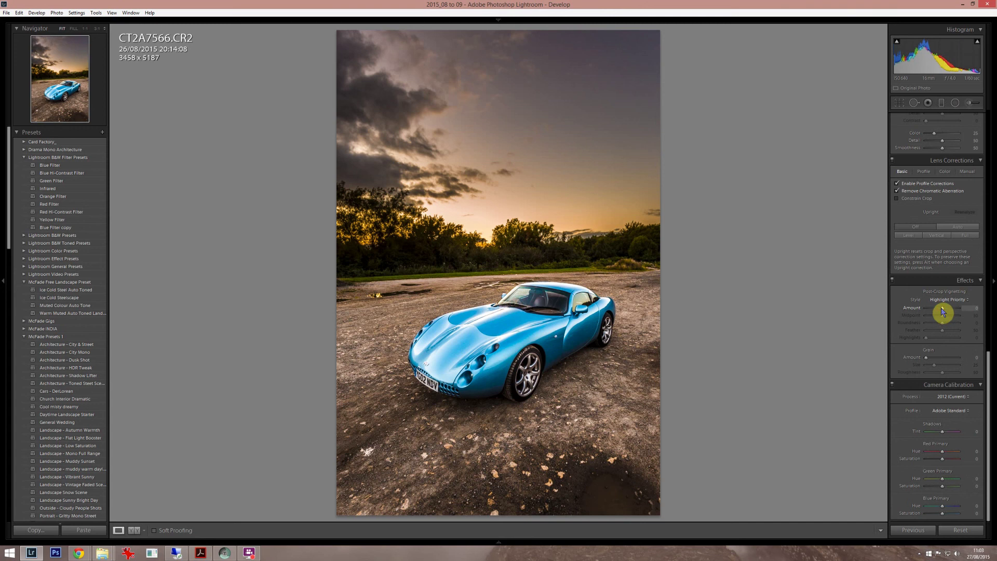
left_click_drag(942, 310, 940, 312)
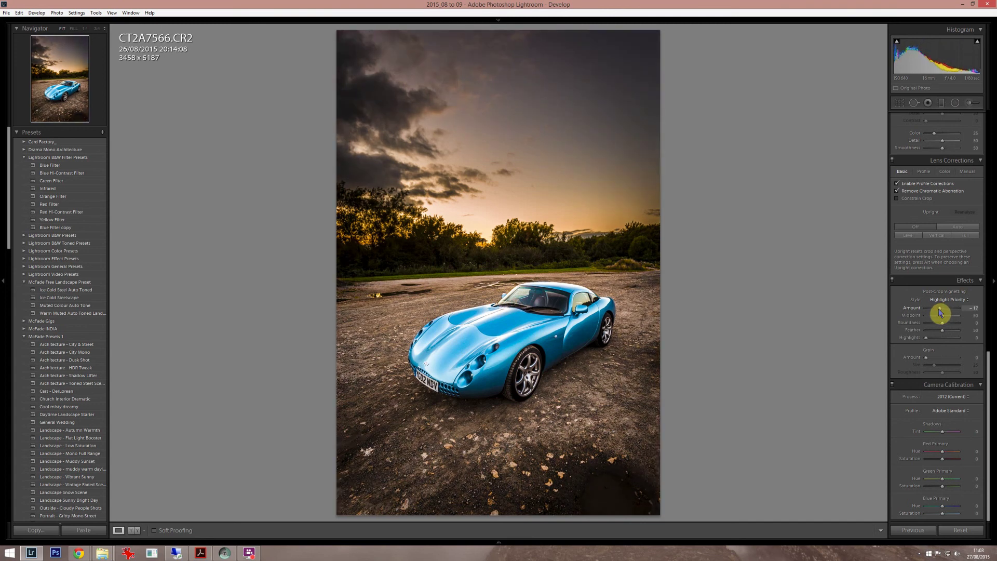
left_click(960, 331)
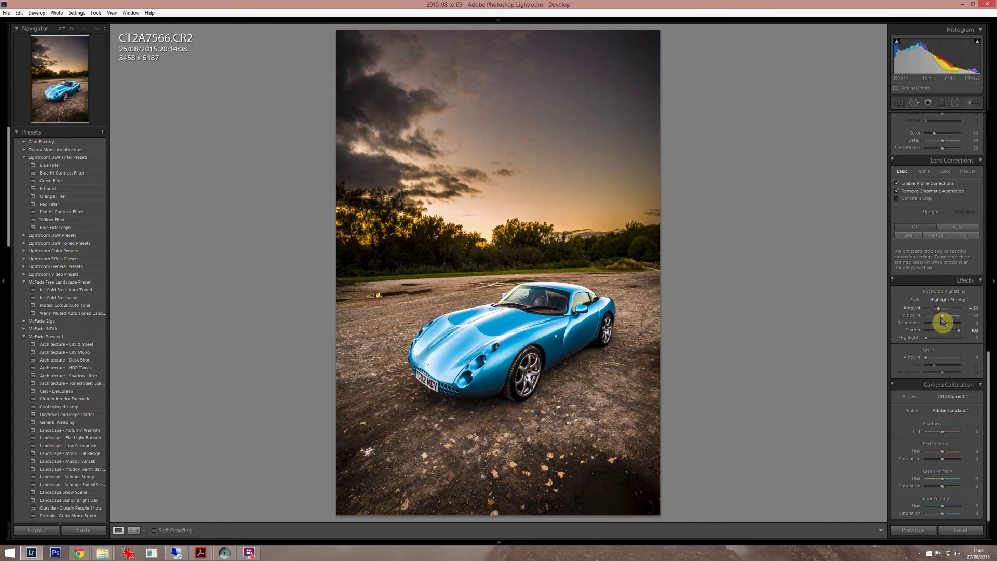
- Compare low and high vignette Midpoint settings on the photo and set the Midpoint to 26
mouse_move(941, 316)
left_mouse_down()
mouse_move(929, 318)
mouse_move(977, 315)
mouse_move(940, 320)
left_mouse_up()
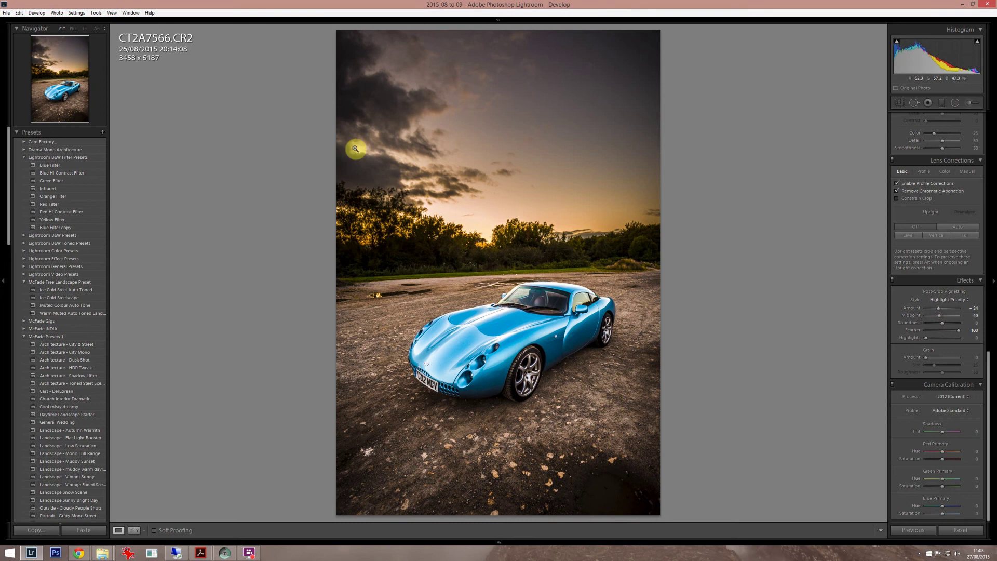
left_click(926, 316)
left_click_drag(927, 319, 969, 319)
left_click_drag(944, 322, 935, 324)
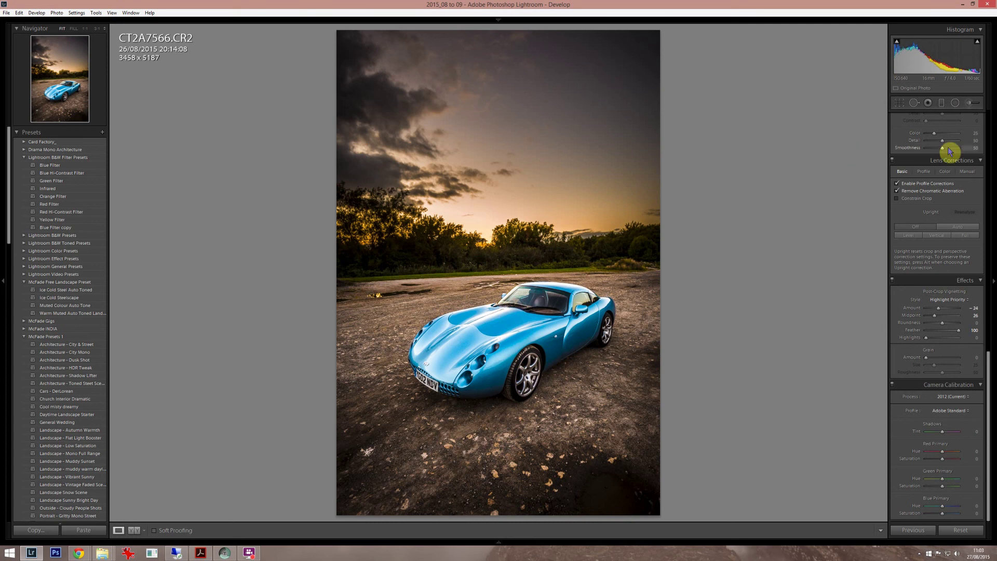
- Raise the photo's global Blacks slightly to bring back detail in the darkest areas
scroll(921, 222, "up", 10)
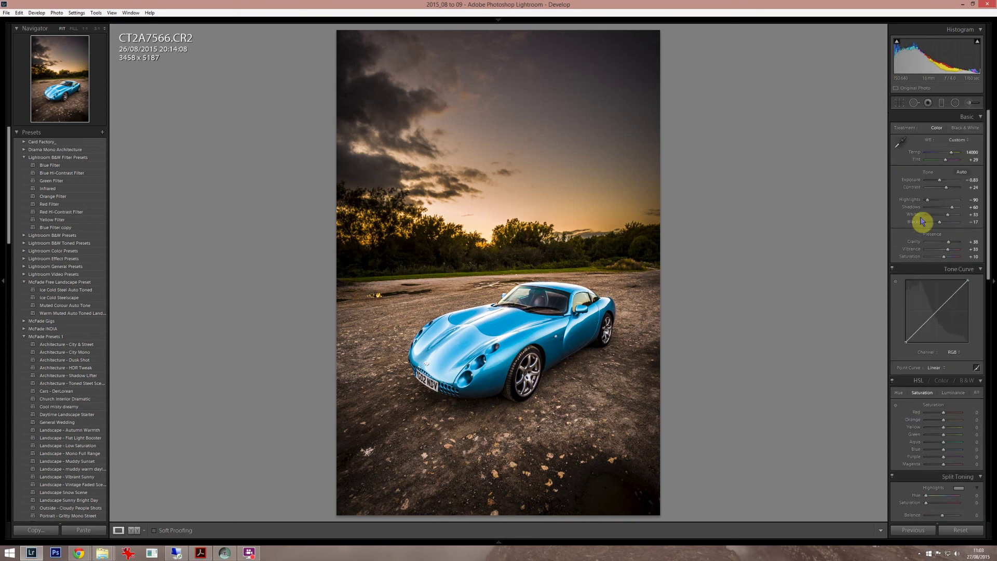
key("alt")
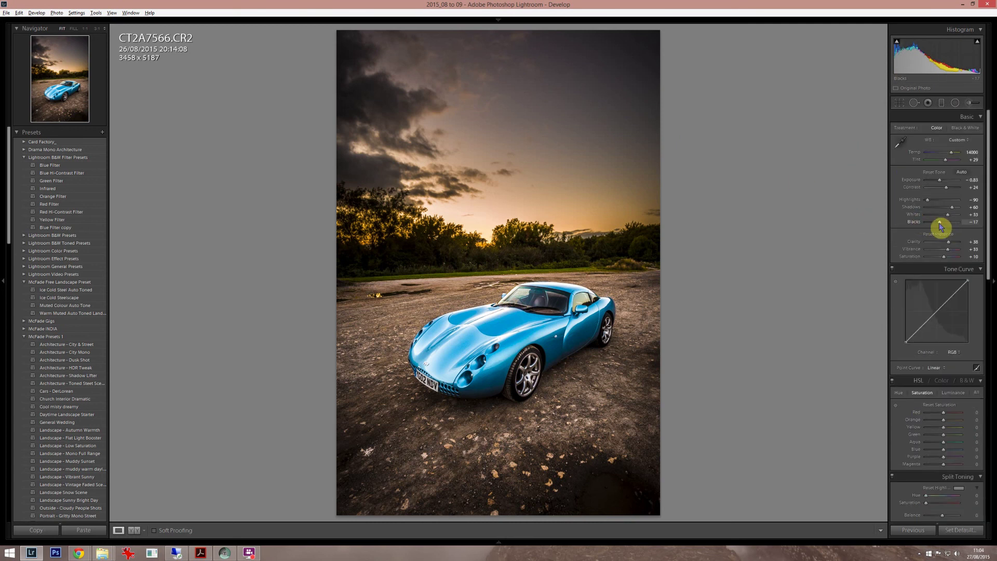
left_click_drag(941, 227, 943, 227)
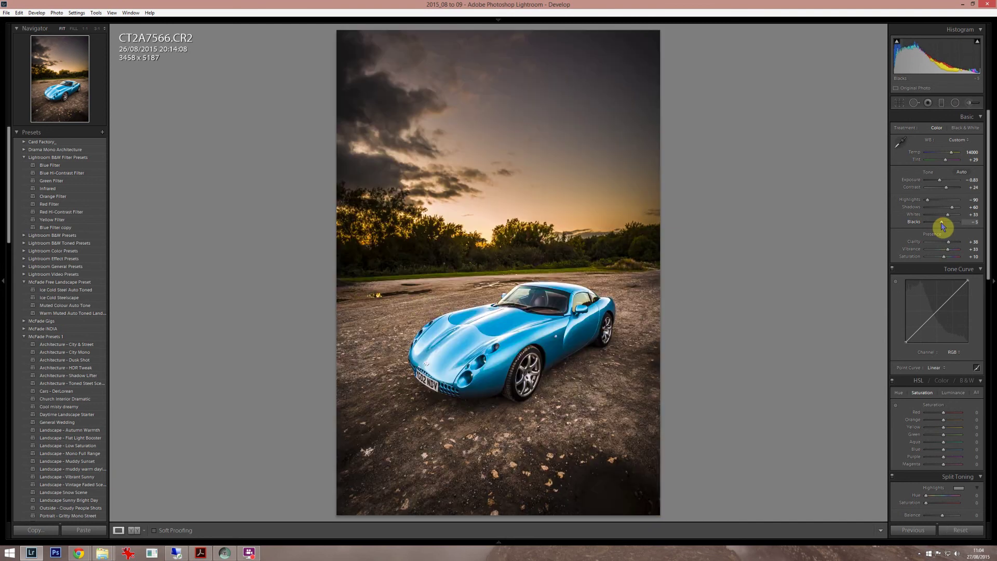